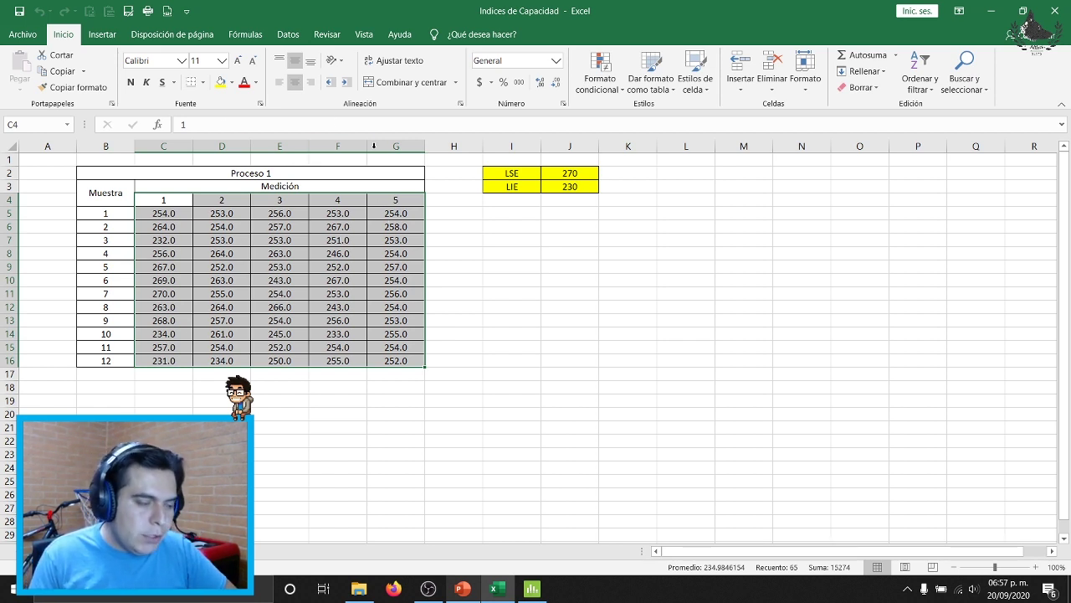
pyautogui.hotkey('ctrl', 'c')
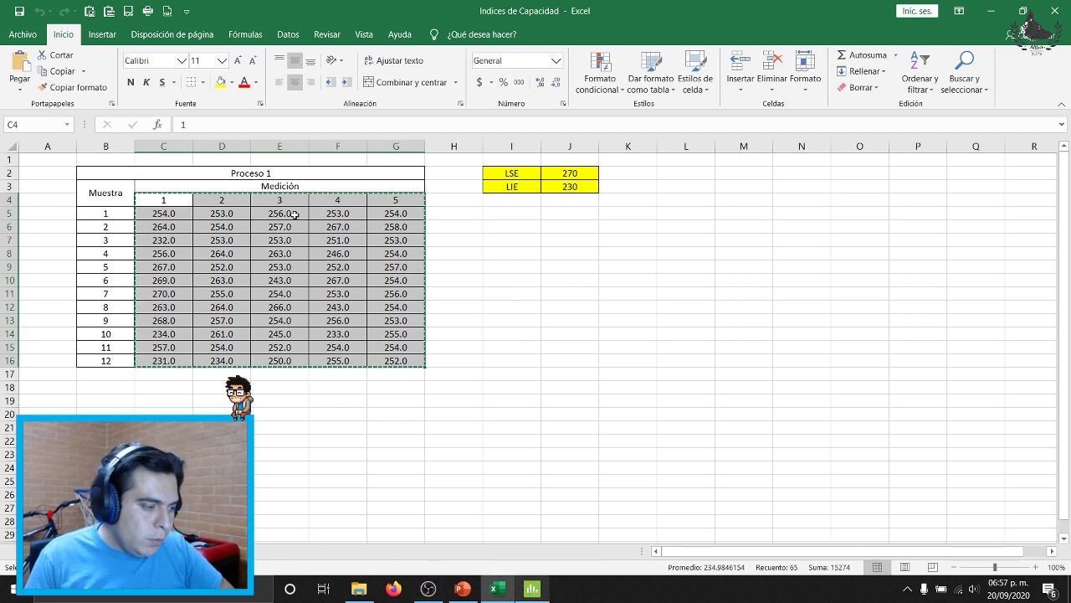
pyautogui.click(454, 294)
pyautogui.moveTo(167, 200); pyautogui.dragTo(427, 356)
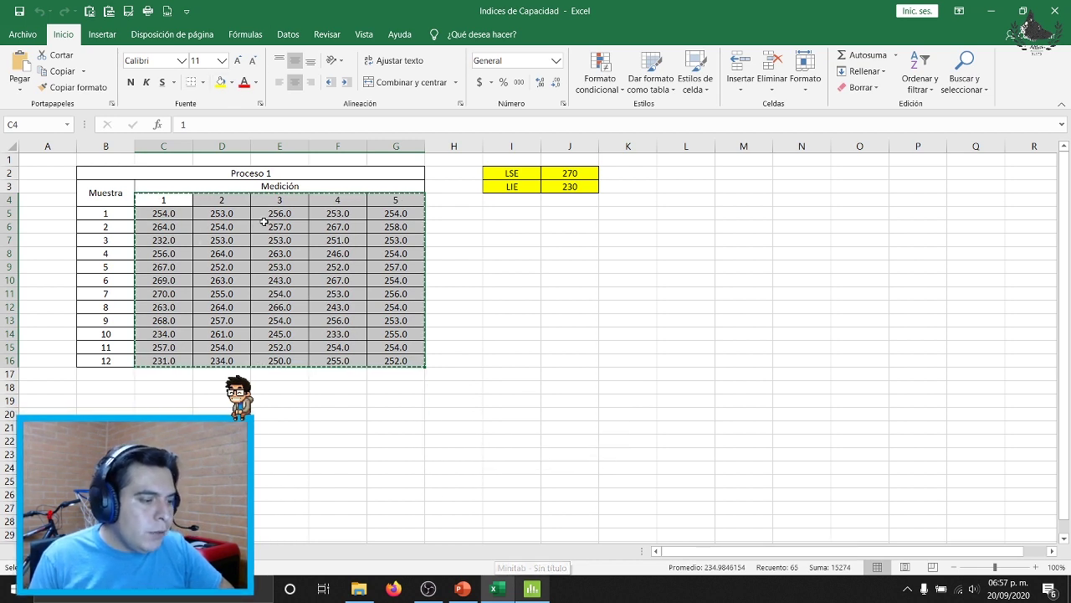
pyautogui.click(173, 197)
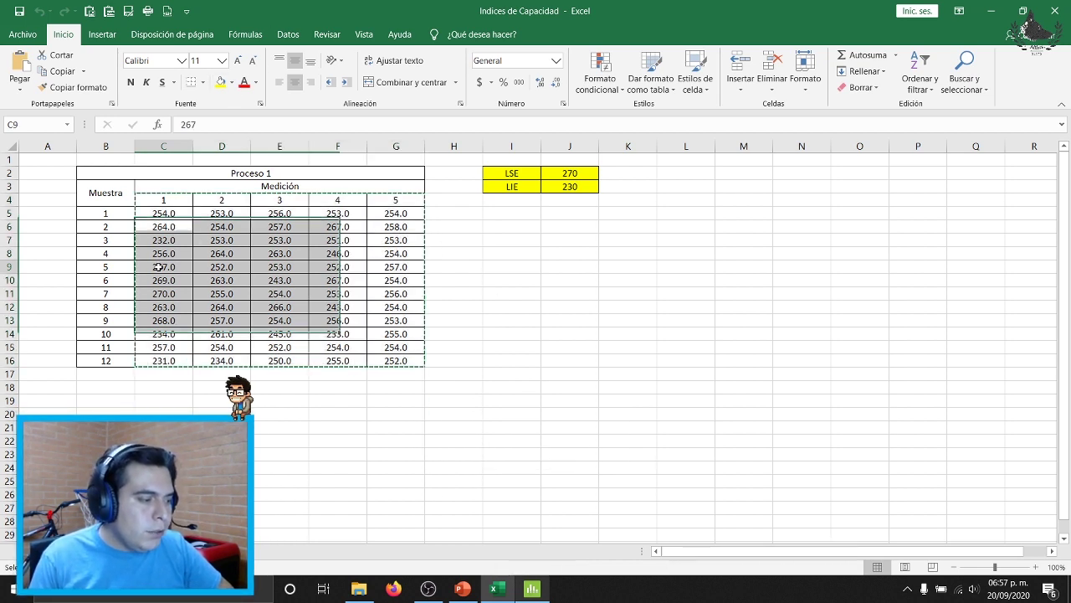
pyautogui.click(175, 190)
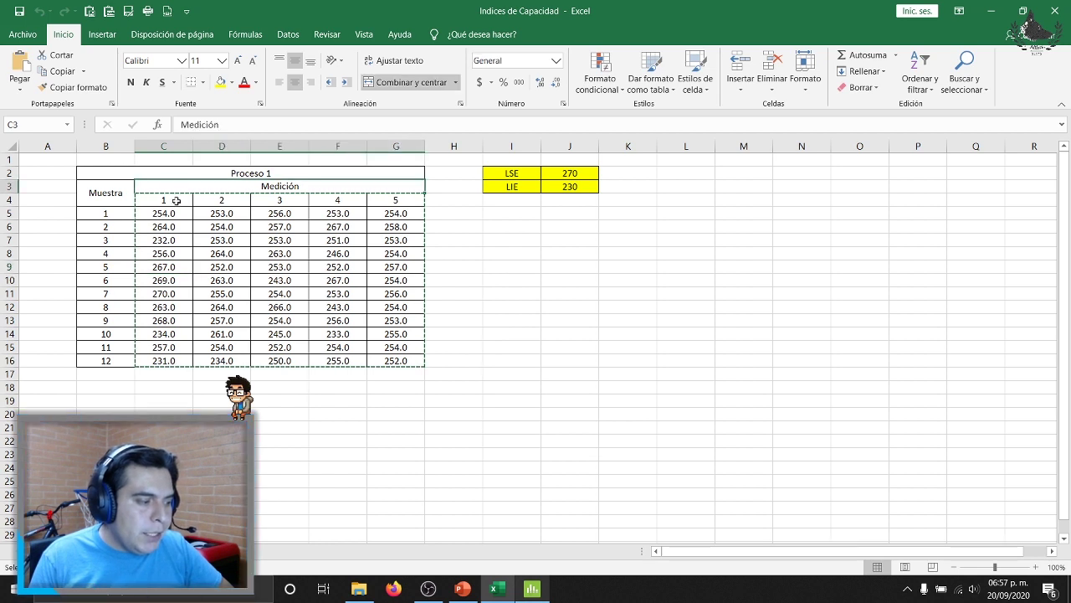
pyautogui.click(121, 212)
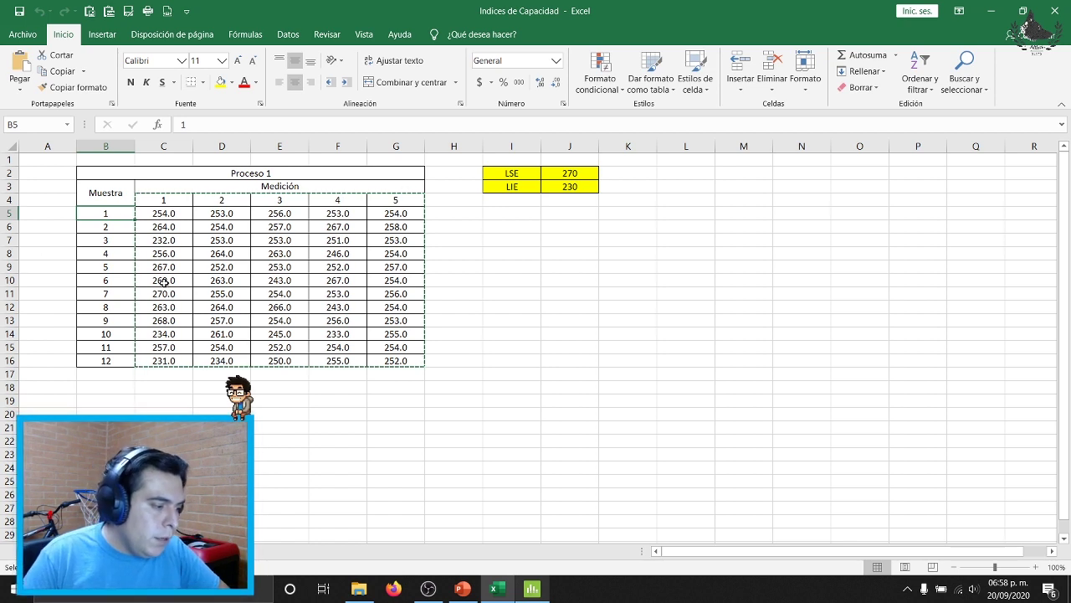
# - Copy the measurement range C4:G16 with its column headings and paste it into the Minitab worksheet starting at the name cell of column C3
pyautogui.moveTo(161, 201); pyautogui.dragTo(413, 361)
pyautogui.hotkey('ctrl', 'c')
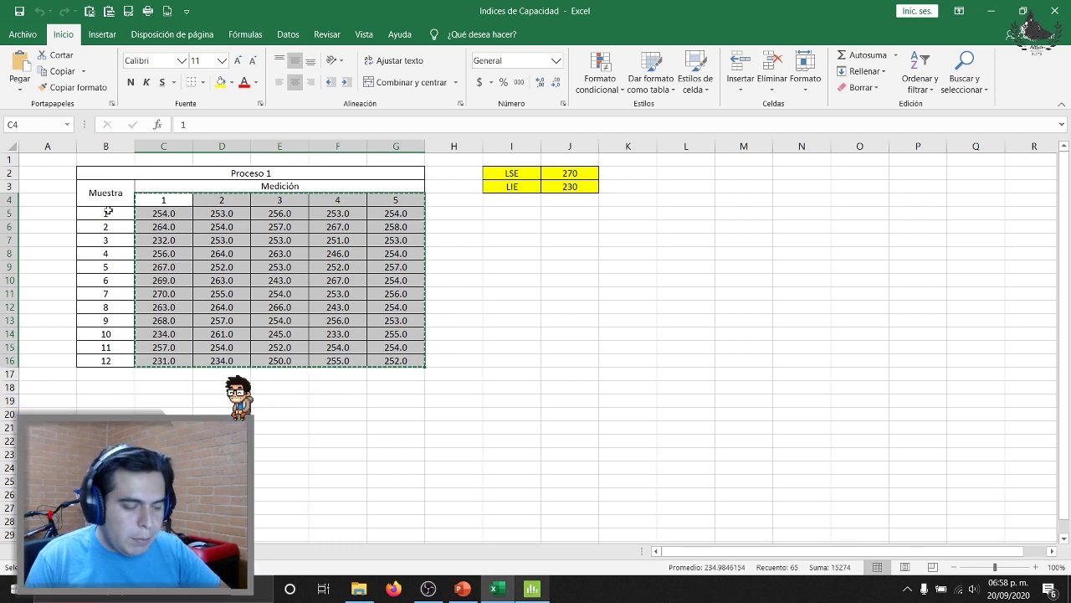
pyautogui.hotkey('ctrl', 'v')
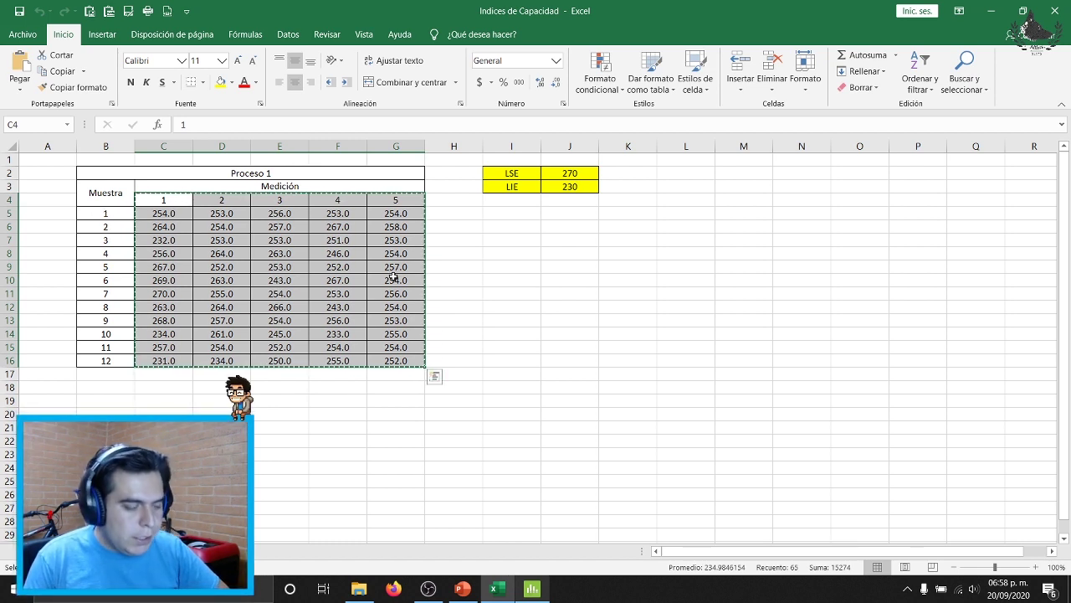
pyautogui.hotkey('alt', 'Tab')
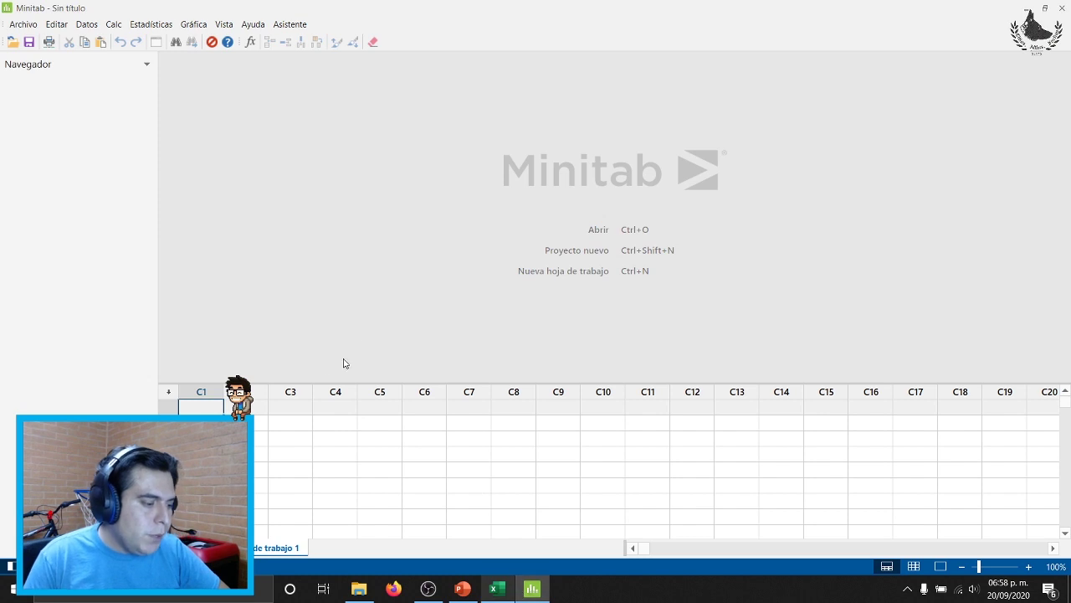
pyautogui.click(291, 406)
pyautogui.hotkey('ctrl', 'v')
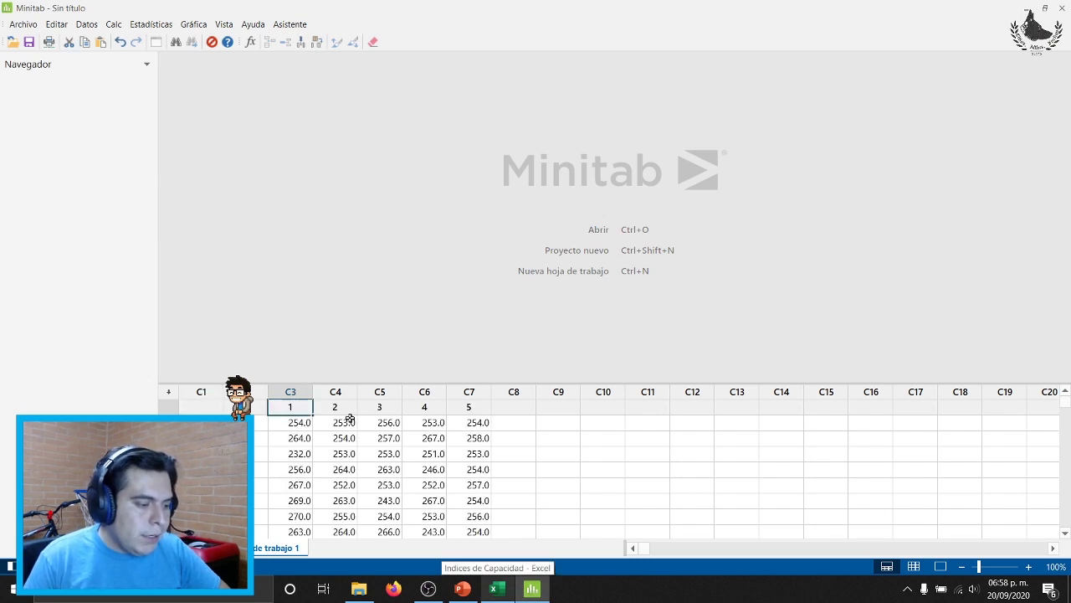
pyautogui.click(591, 450)
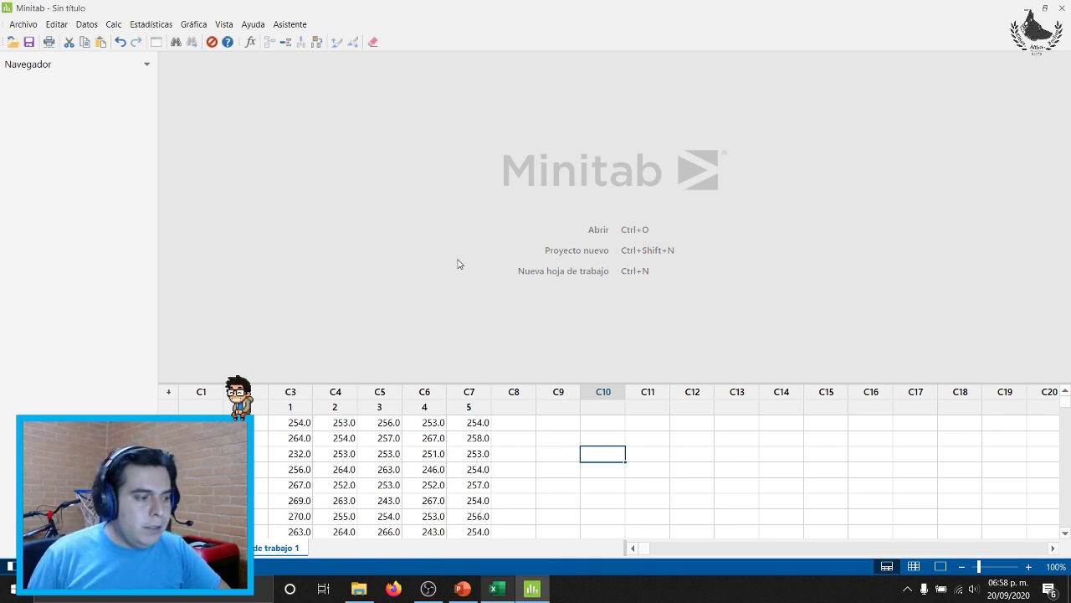
# - Start a Normal capability analysis from the quality tools and move its dialog clear of the worksheet data
pyautogui.click(151, 27)
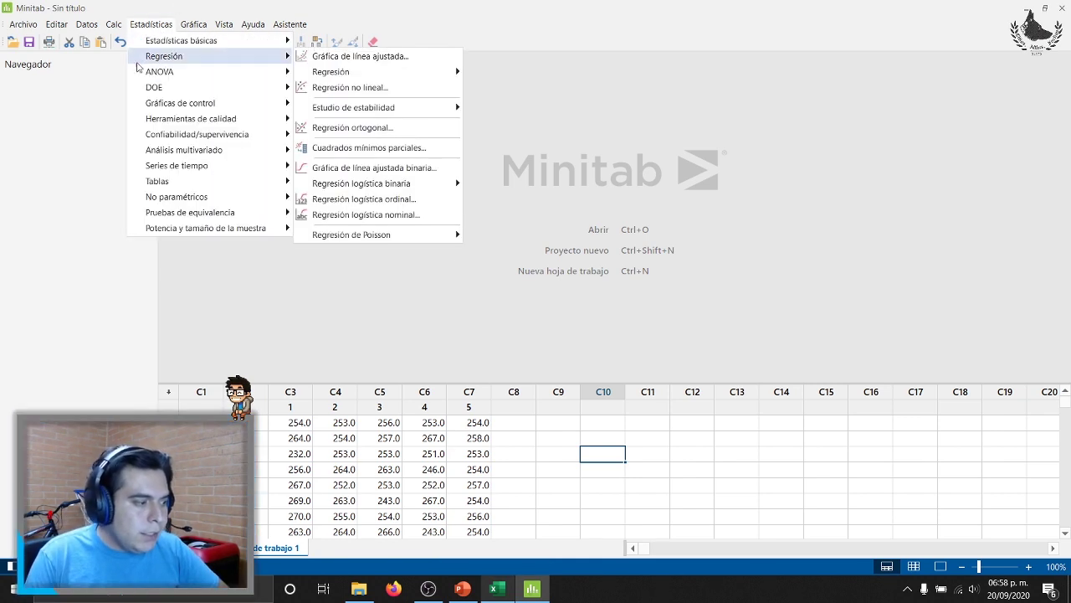
pyautogui.moveTo(178, 105)
pyautogui.moveTo(233, 123)
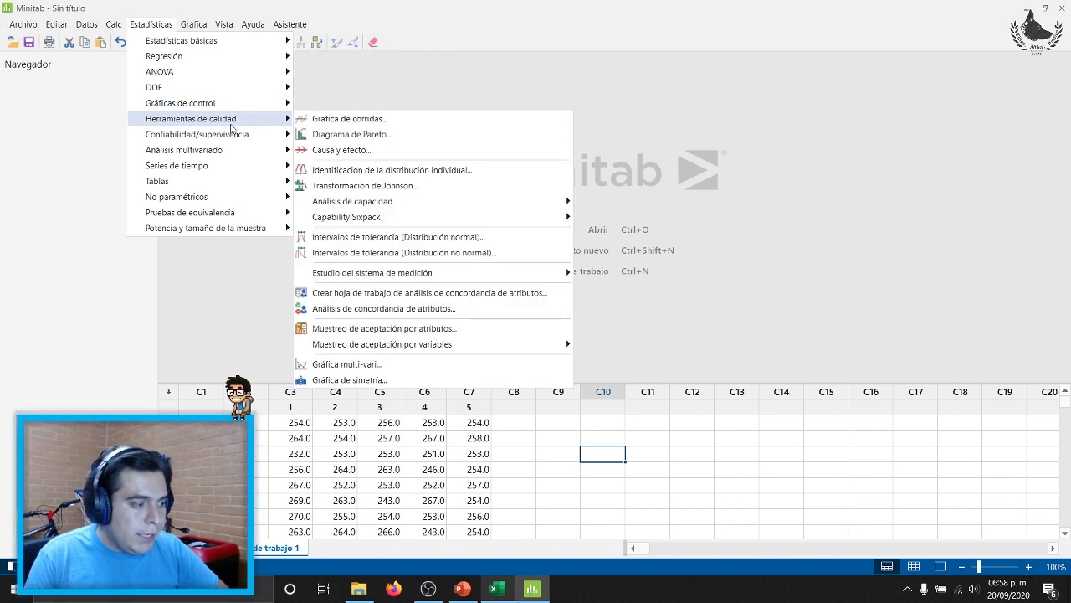
pyautogui.moveTo(411, 204)
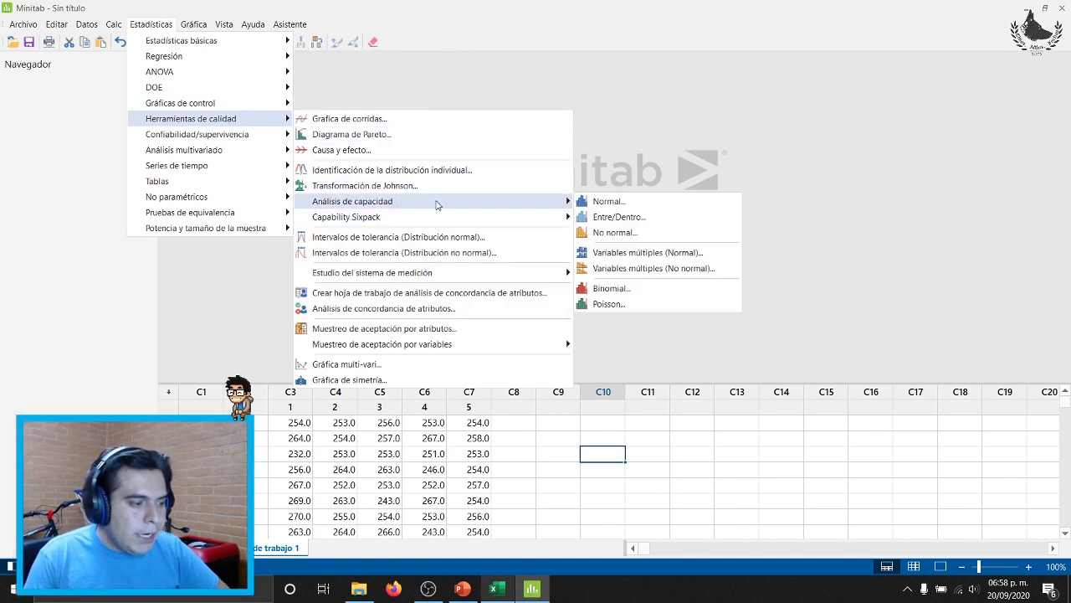
pyautogui.click(606, 201)
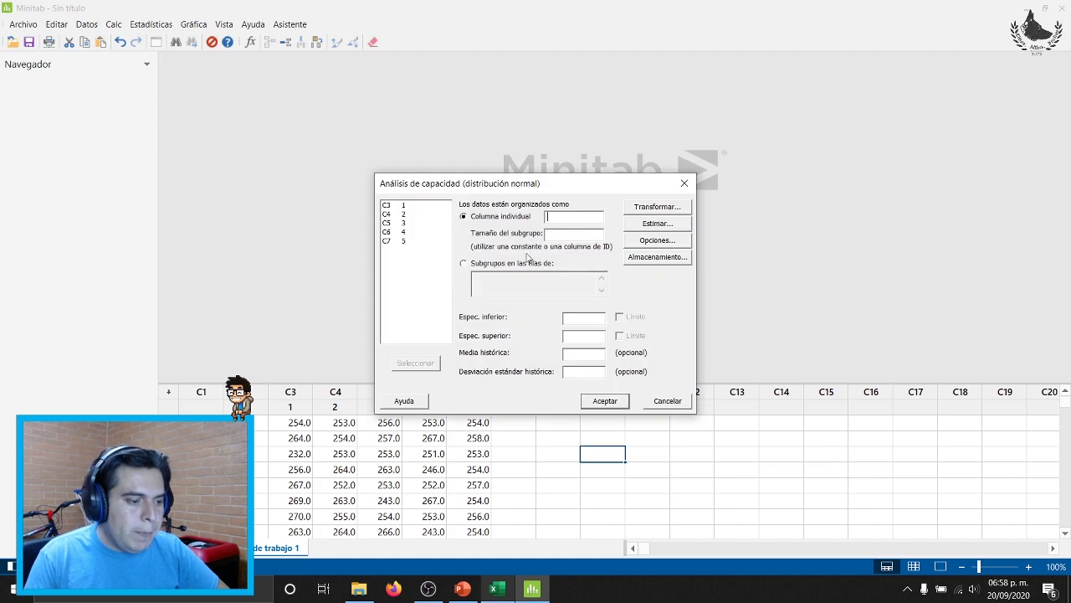
pyautogui.moveTo(477, 178); pyautogui.dragTo(571, 104)
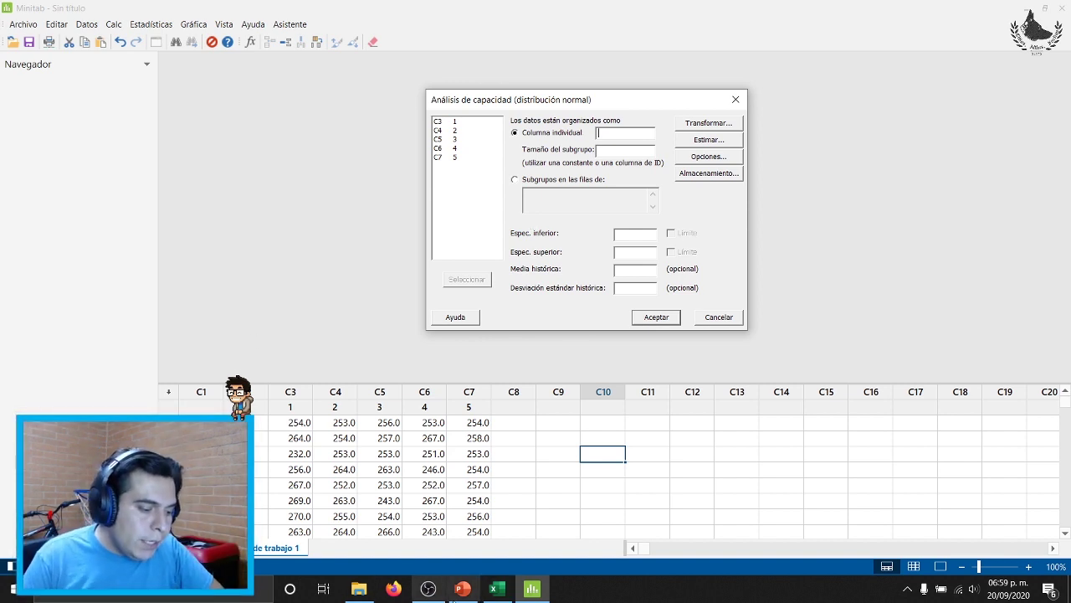
# - Check the data layout in Excel, return to Minitab, and define the data as subgroups across rows of columns 1 to 5
pyautogui.click(497, 588)
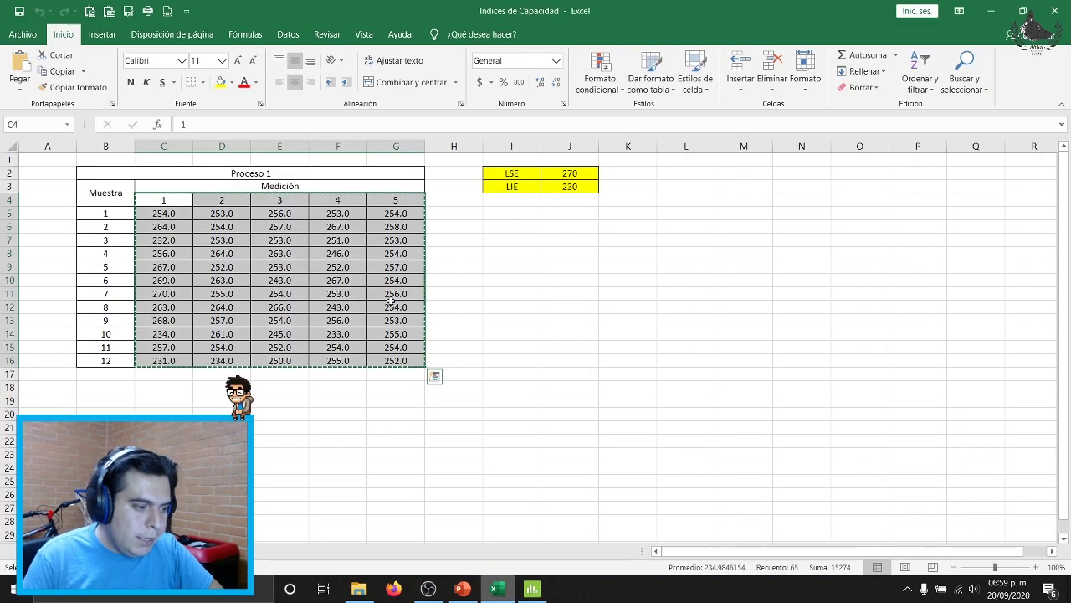
pyautogui.click(532, 589)
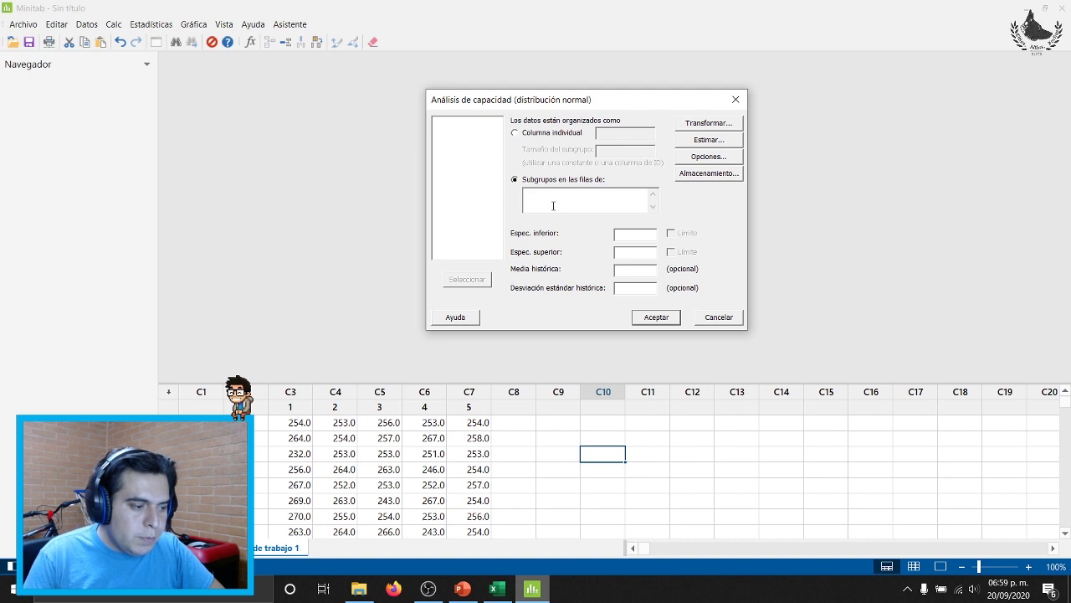
pyautogui.click(538, 190)
pyautogui.click(455, 124)
pyautogui.doubleClick(454, 124)
pyautogui.doubleClick(455, 132)
pyautogui.doubleClick(455, 138)
pyautogui.doubleClick(455, 148)
pyautogui.doubleClick(454, 157)
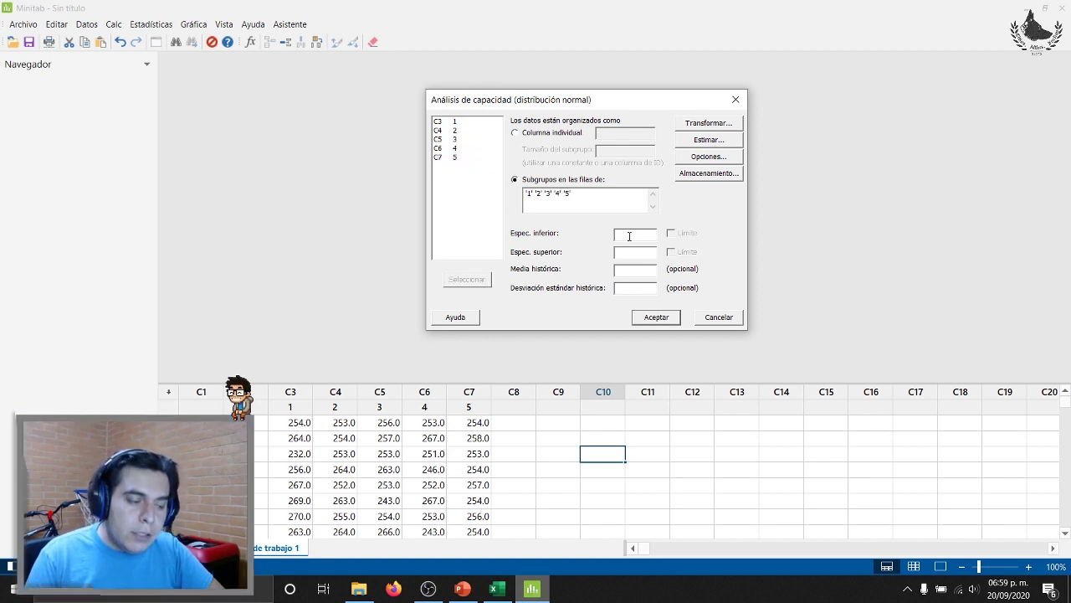
# - Look up the LSE and LIE limits in the Excel workbook and set Minitab's lower specification to 230 and upper specification to 270
pyautogui.click(497, 589)
pyautogui.click(553, 215)
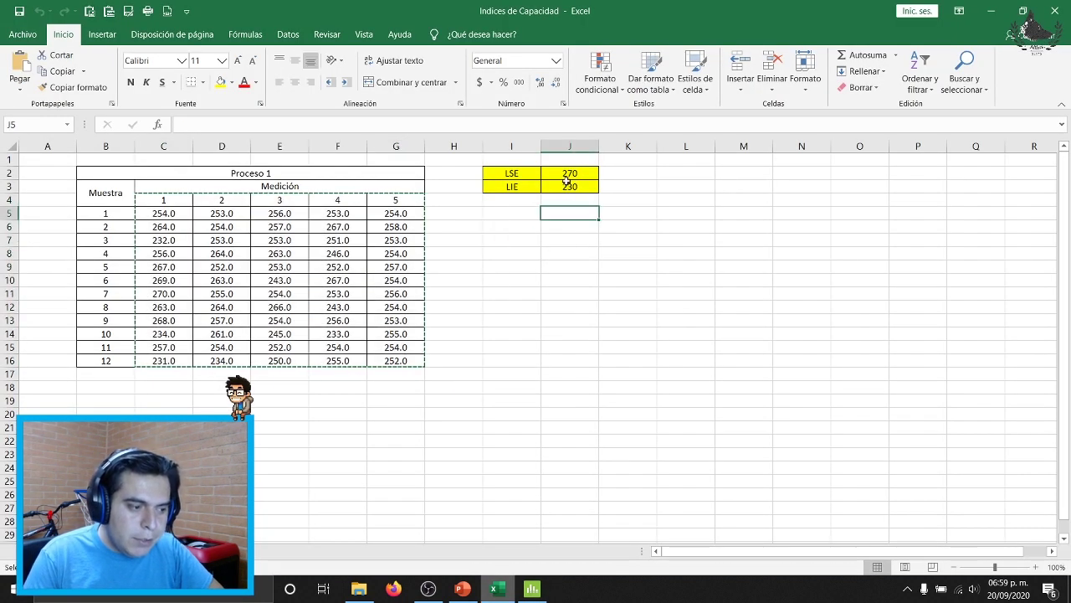
pyautogui.click(589, 172)
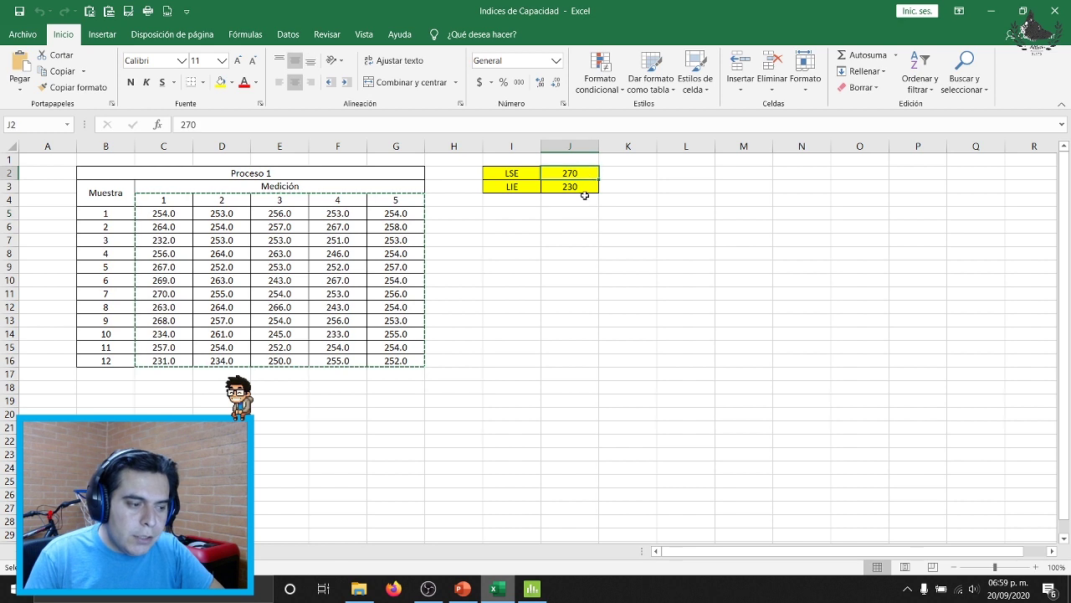
pyautogui.click(578, 188)
pyautogui.hotkey('alt', 'Tab')
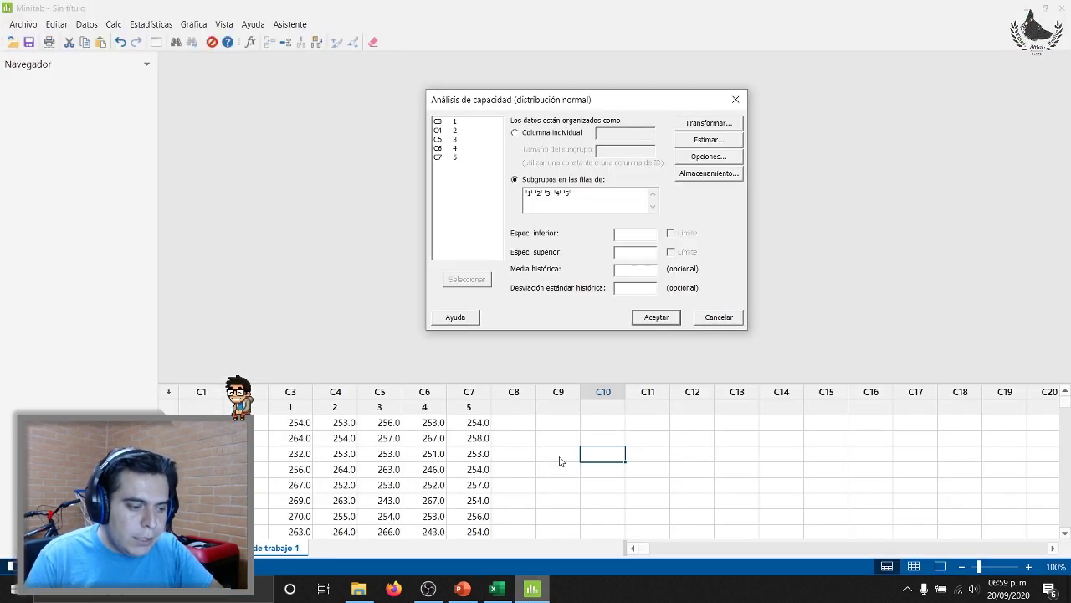
pyautogui.click(635, 236)
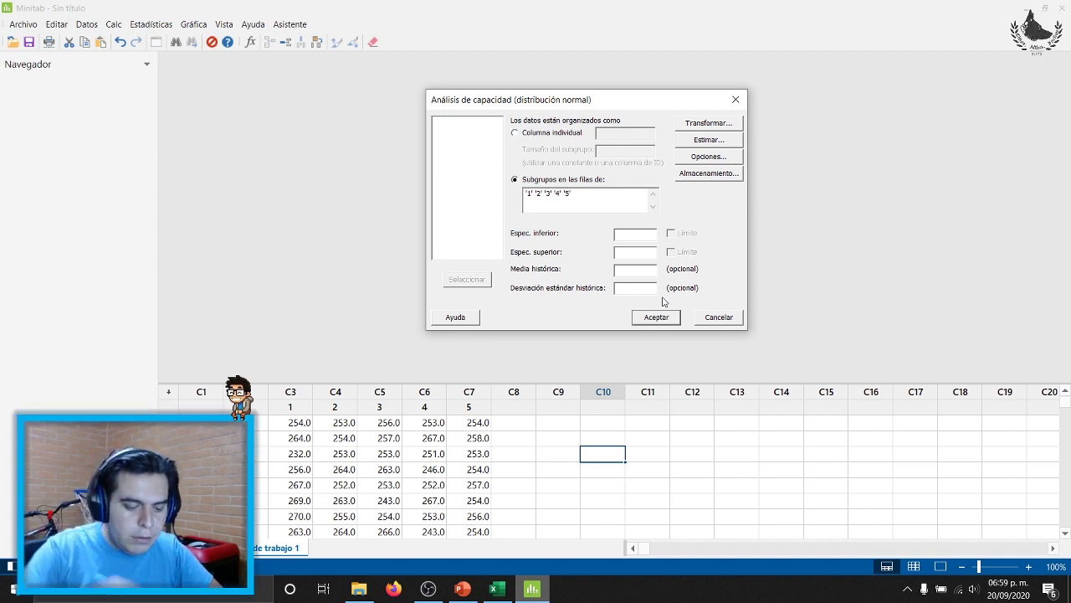
pyautogui.write('230')
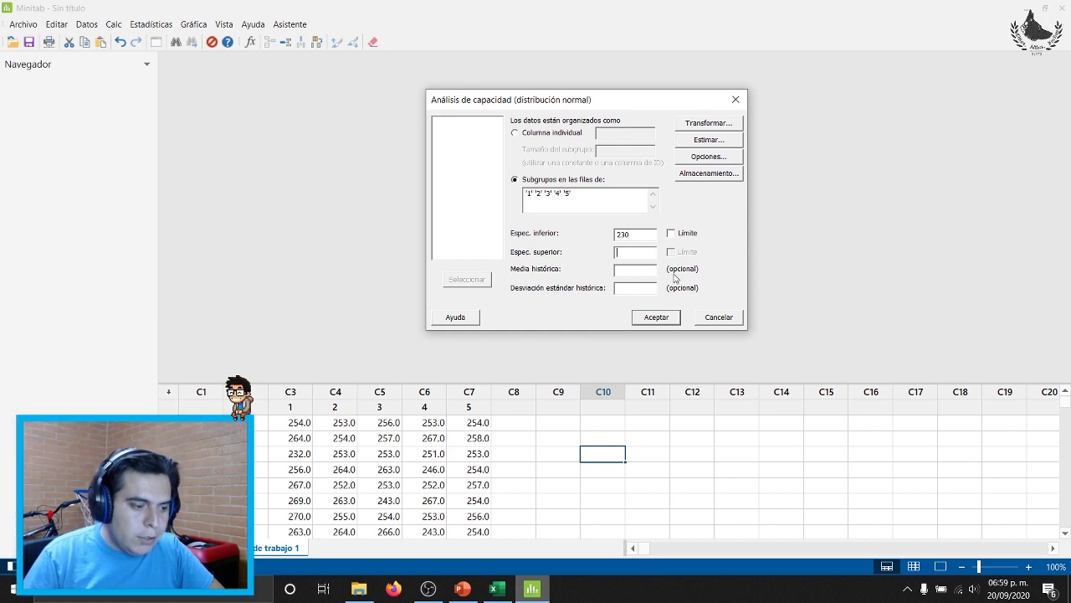
pyautogui.write('270')
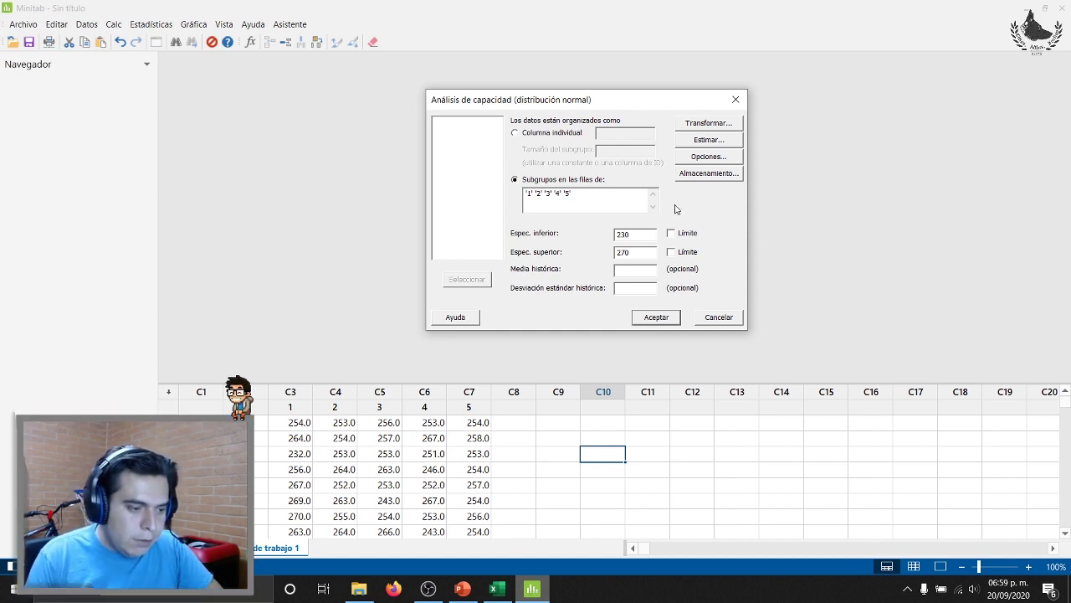
# - Set the target to 250 in the analysis options and generate the process capability report
pyautogui.click(711, 158)
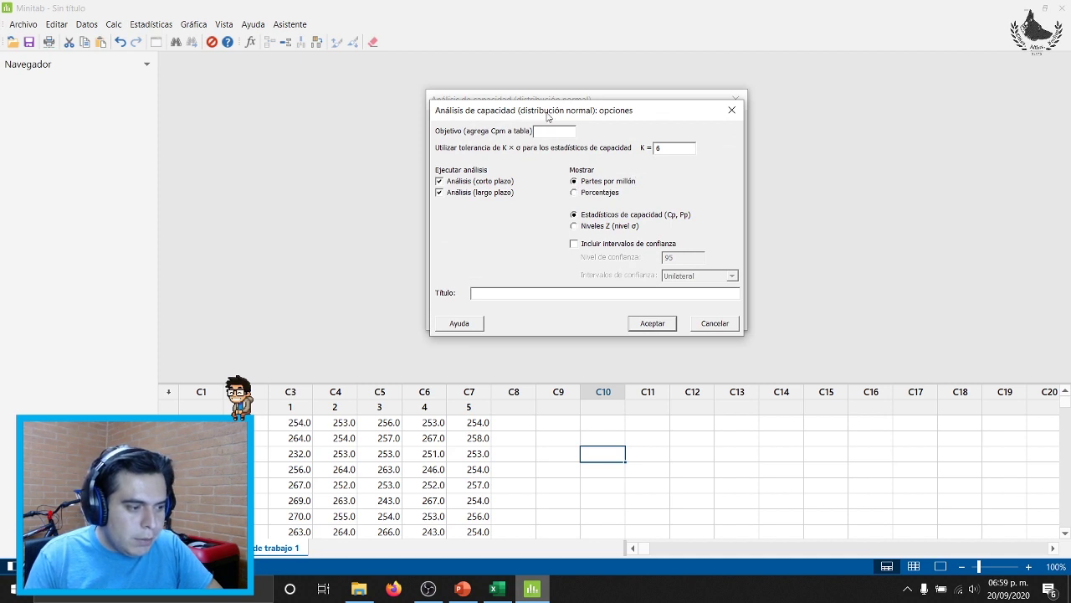
pyautogui.moveTo(554, 106); pyautogui.dragTo(657, 166)
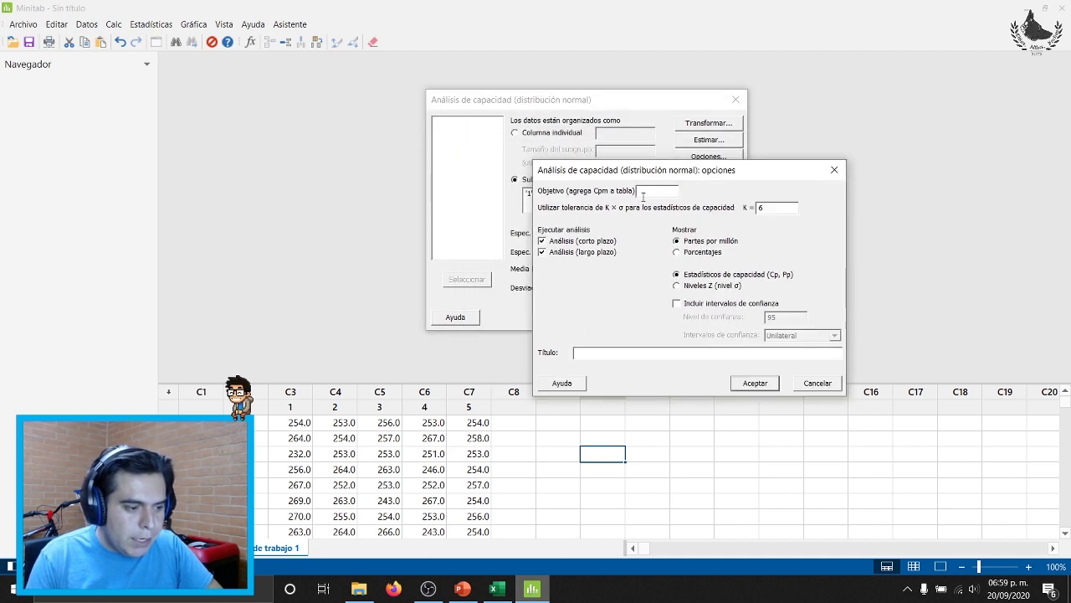
pyautogui.write('250')
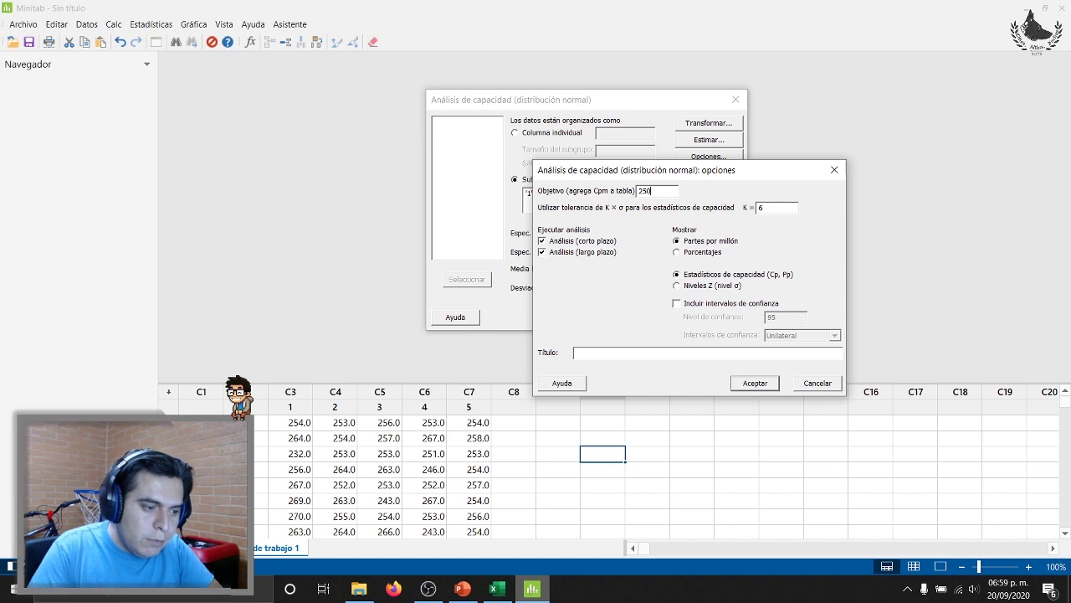
pyautogui.click(755, 385)
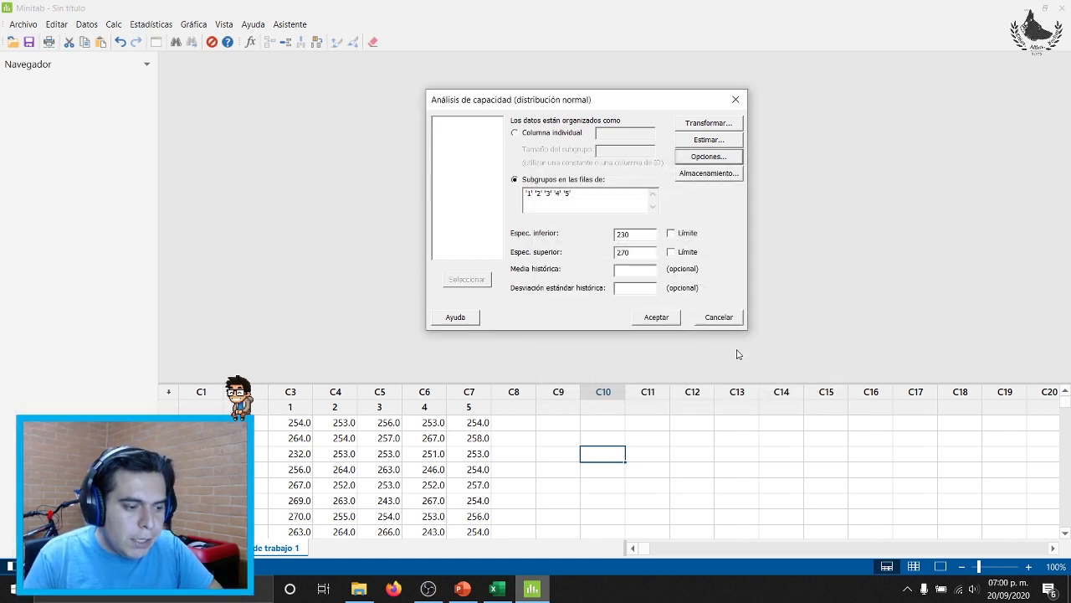
pyautogui.click(658, 319)
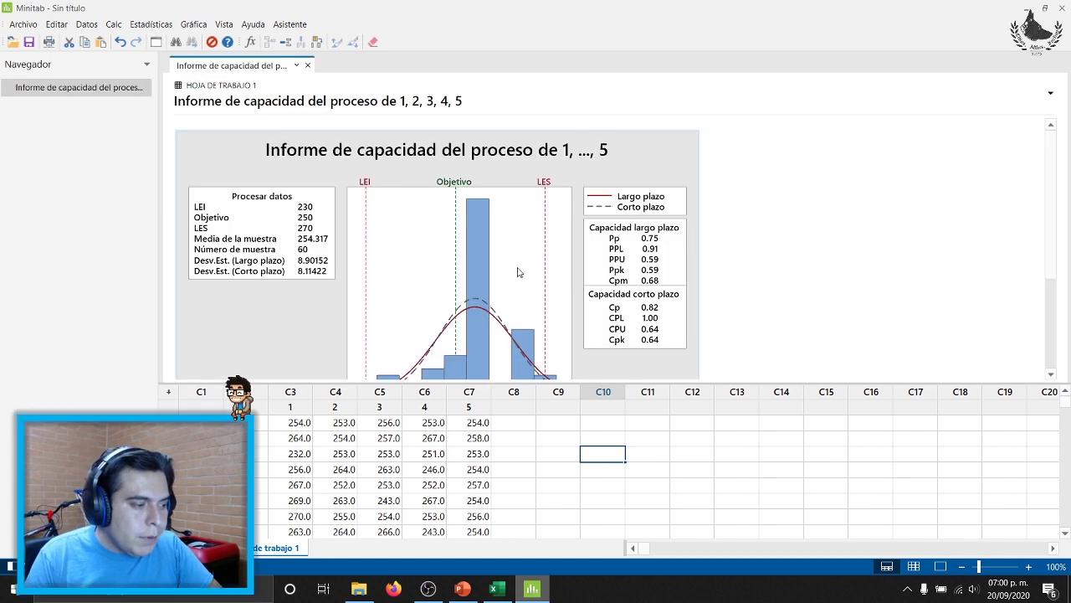
# - Examine the capability report's process data, histogram, short-term and long-term capability indices, and PPM performance table
pyautogui.scroll(-3, 581, 217)
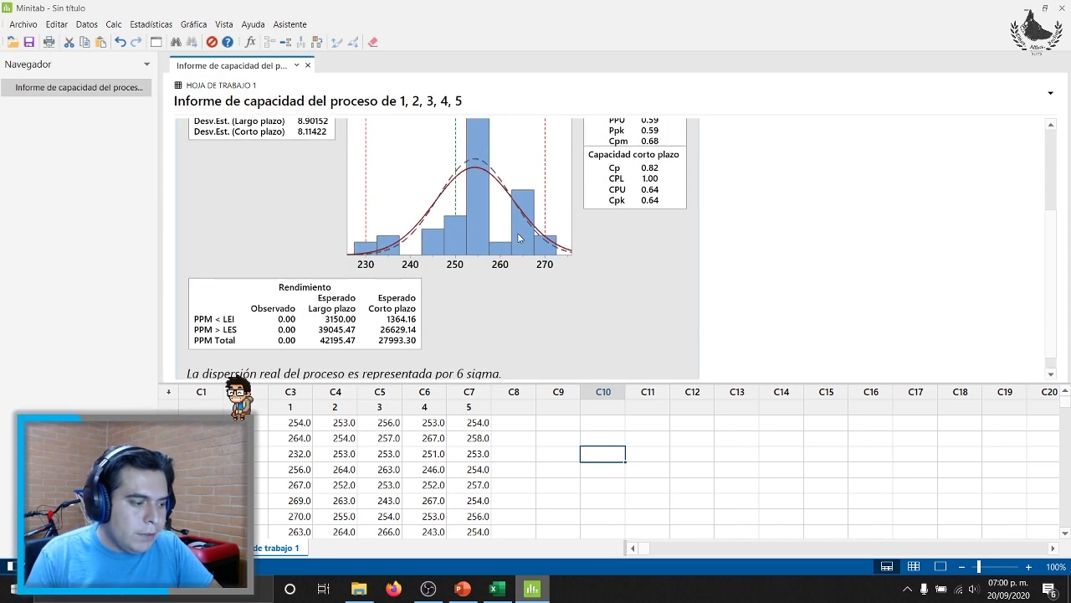
pyautogui.scroll(3, 516, 237)
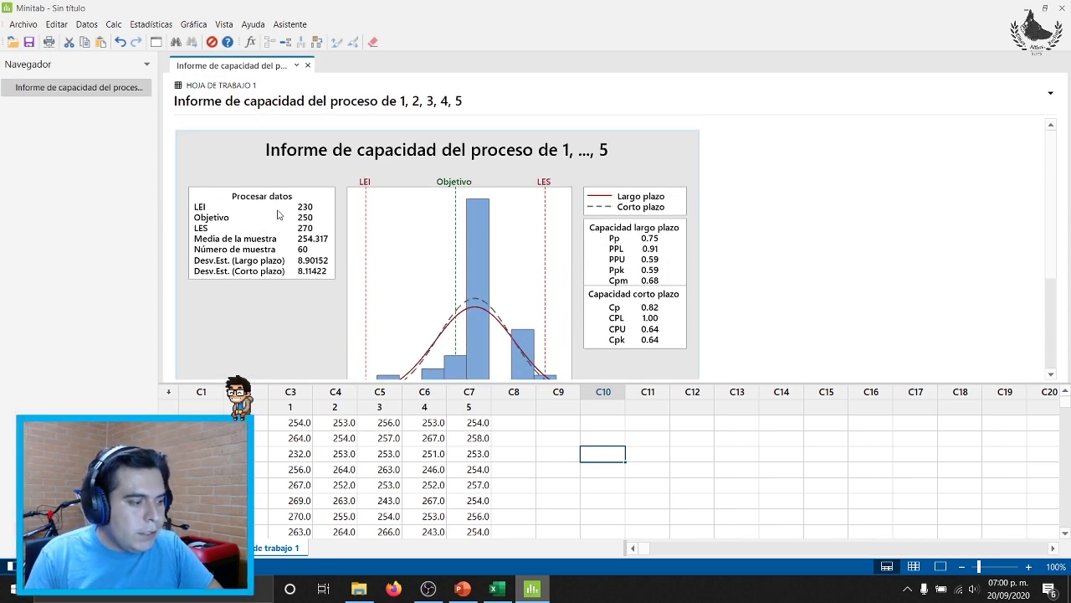
pyautogui.scroll(-3, 362, 245)
pyautogui.scroll(3, 299, 232)
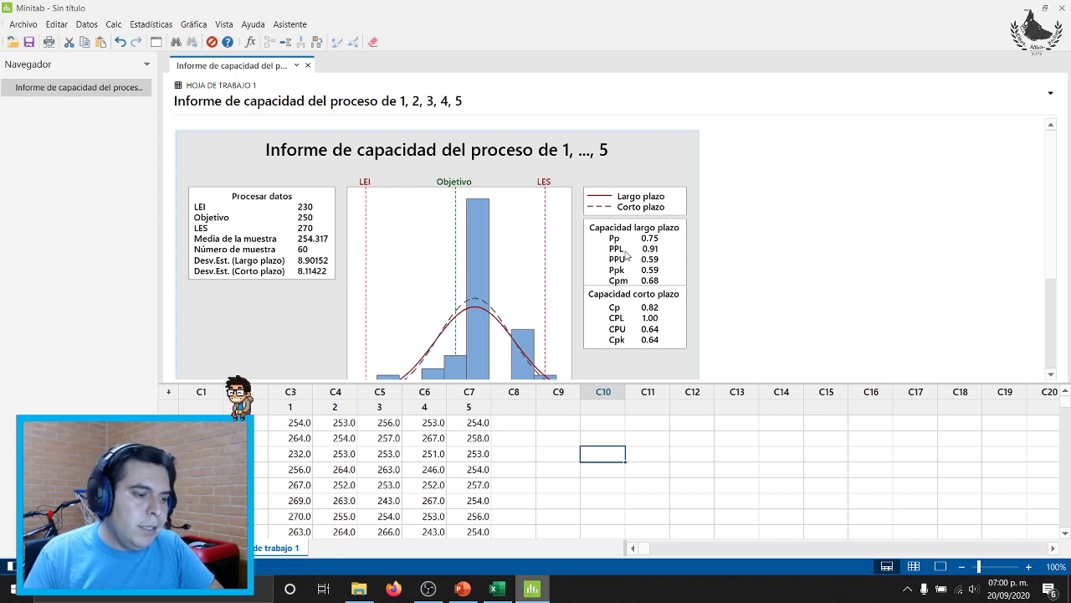
pyautogui.scroll(-4, 371, 282)
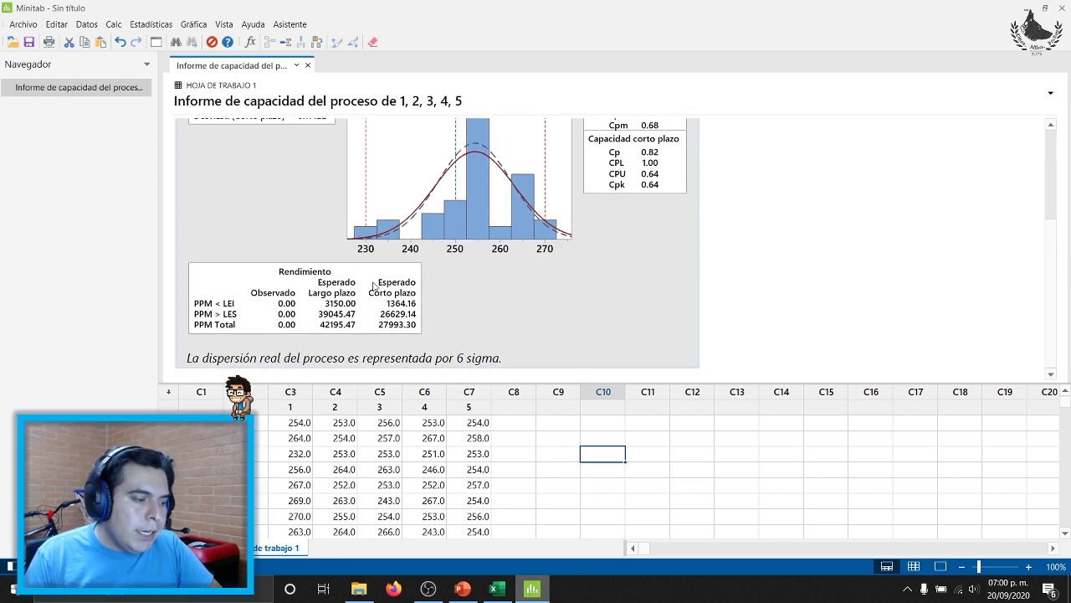
pyautogui.scroll(4, 438, 270)
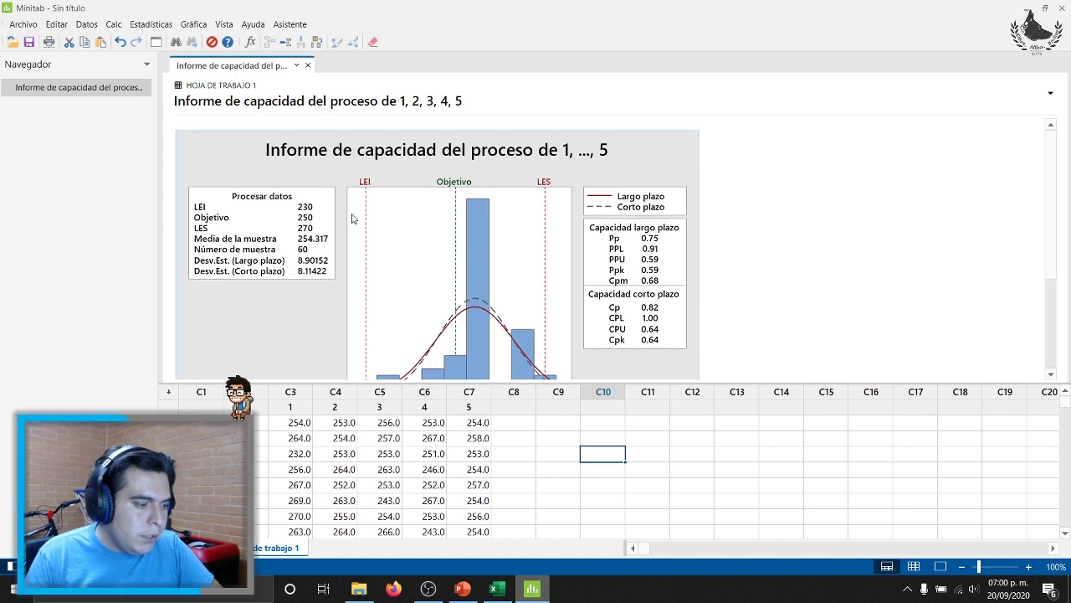
pyautogui.scroll(-2, 553, 301)
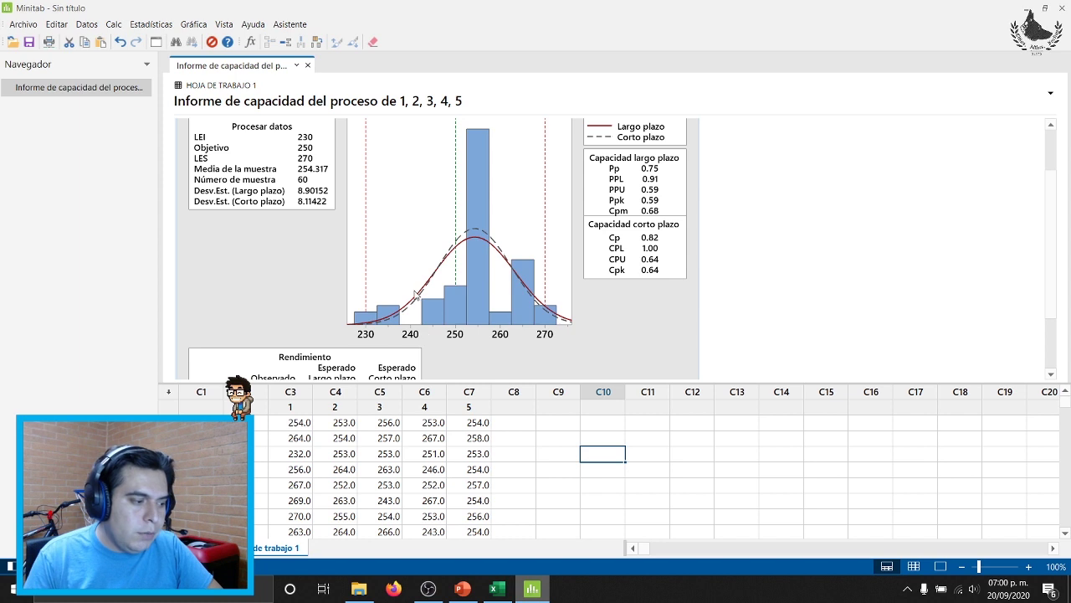
# - Review the long-term and short-term capability indices against the histogram's position within the specification limits and the expected PPM values
pyautogui.scroll(1, 416, 295)
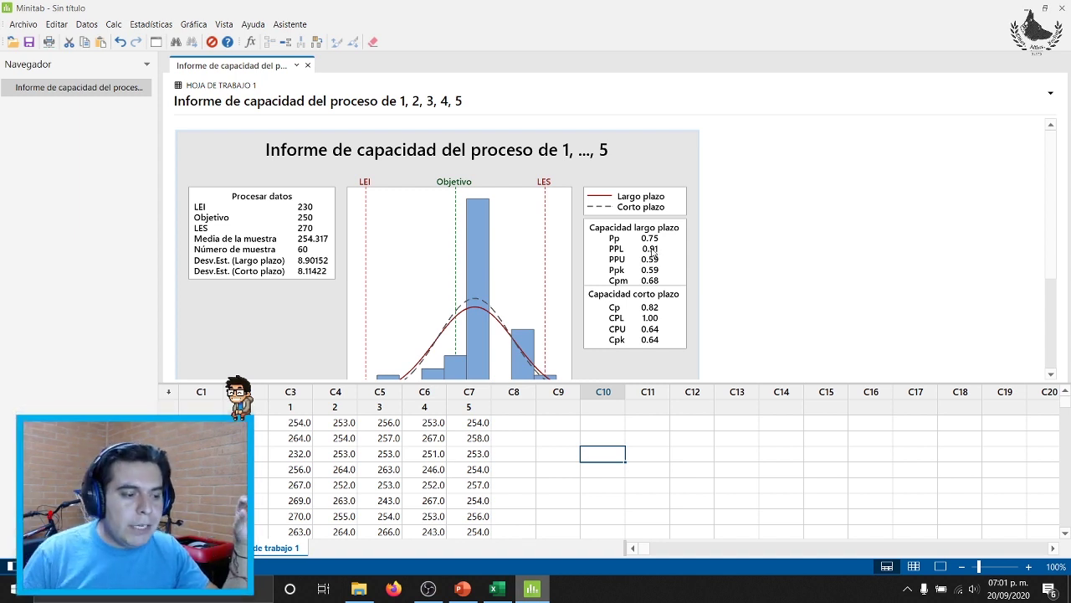
pyautogui.click(650, 279)
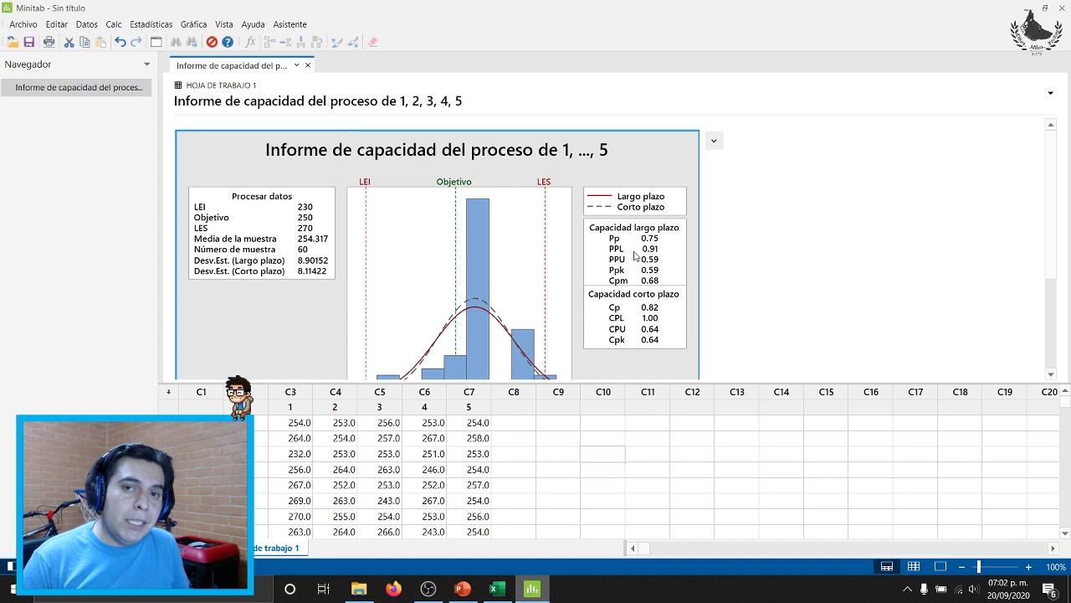
pyautogui.scroll(-3, 628, 238)
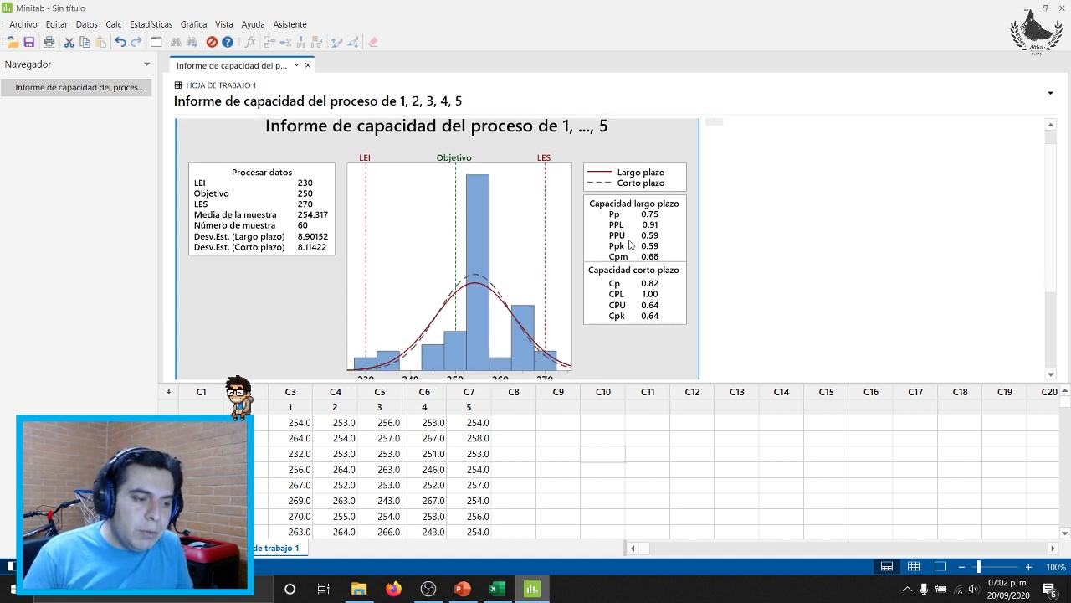
pyautogui.scroll(2, 616, 224)
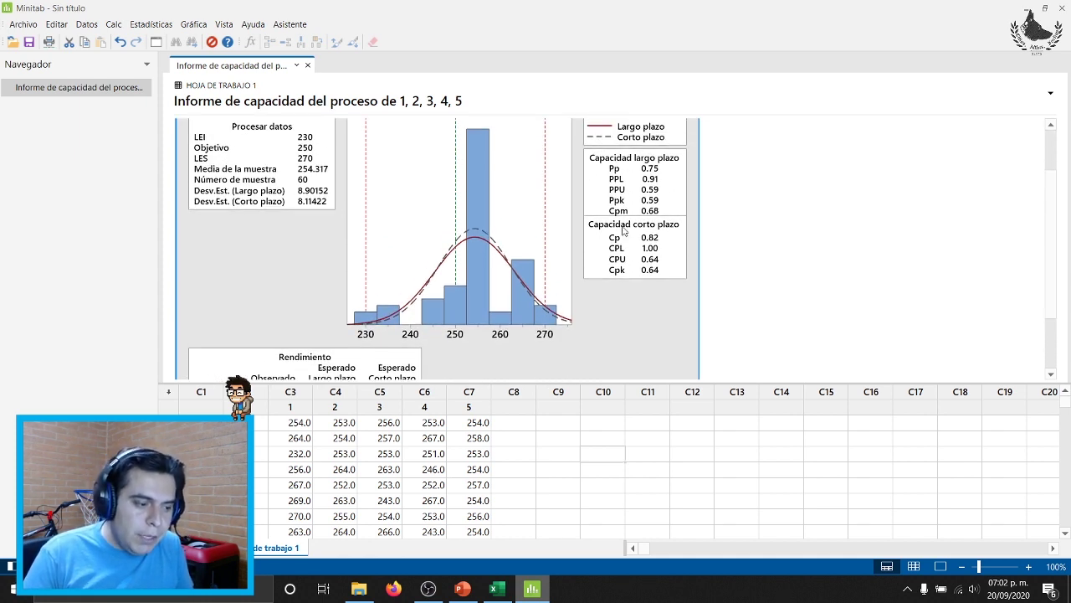
pyautogui.scroll(2, 641, 219)
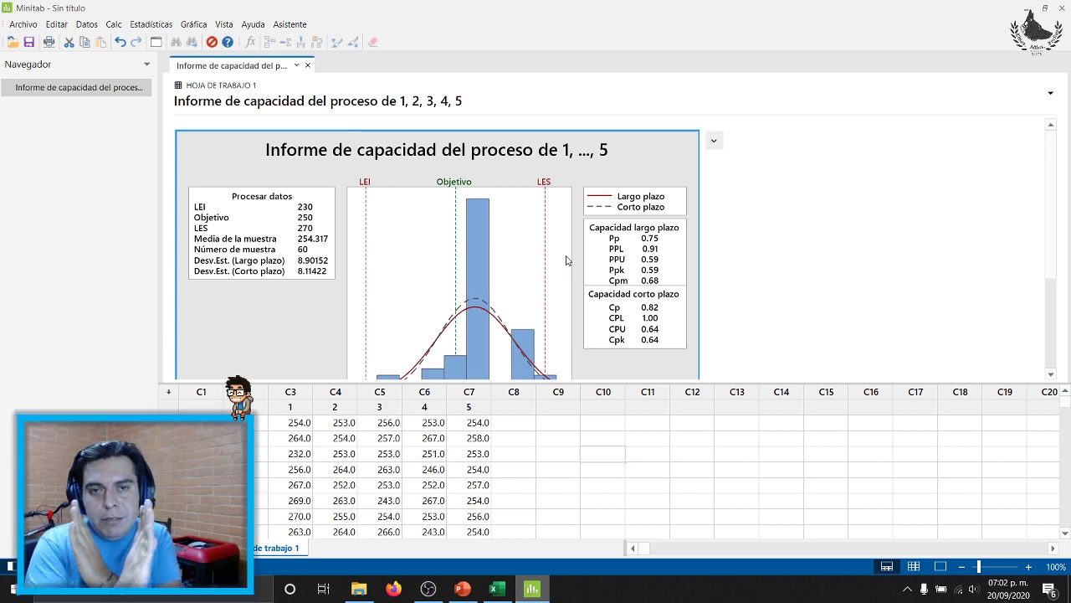
pyautogui.scroll(-2, 469, 226)
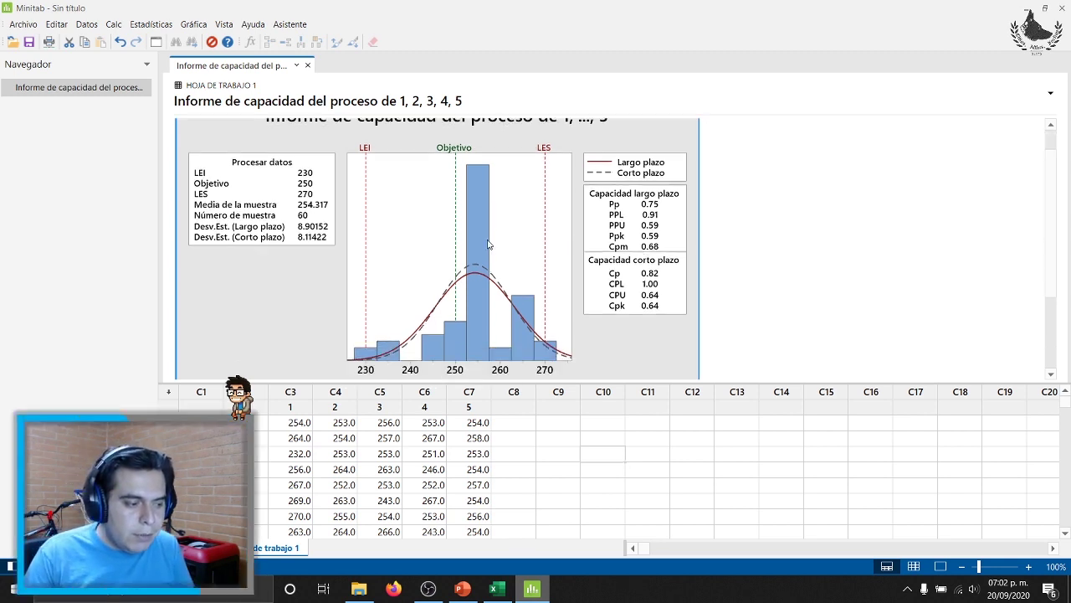
pyautogui.moveTo(469, 226)
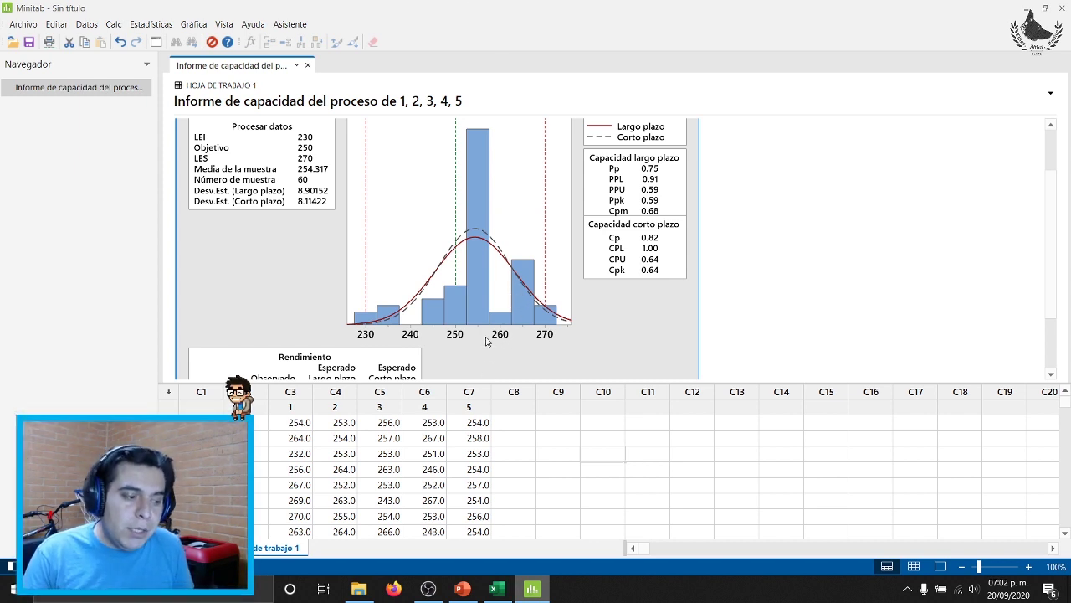
pyautogui.scroll(-2, 427, 361)
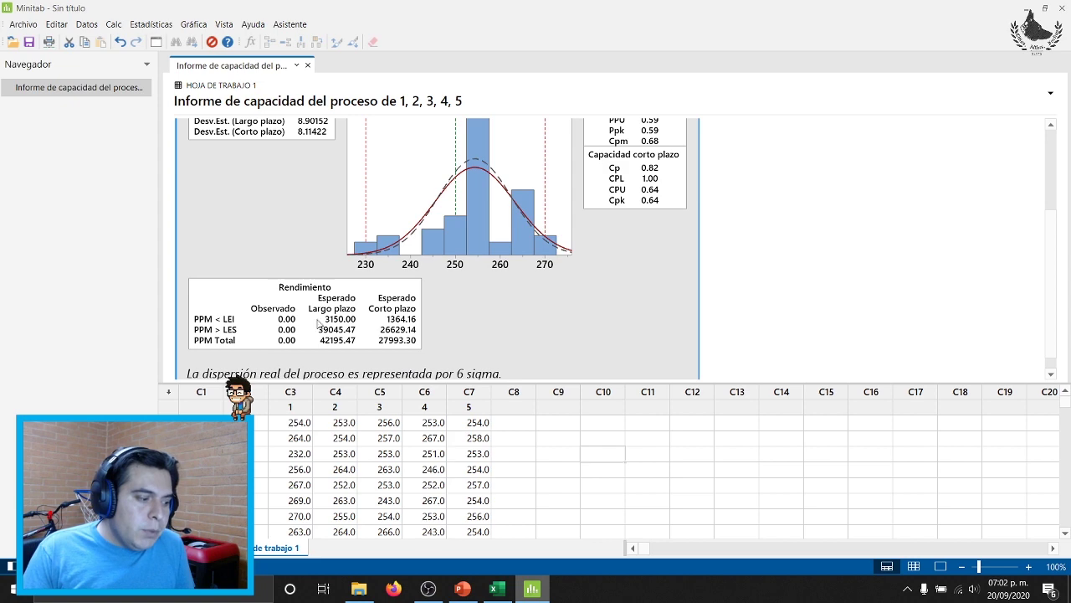
pyautogui.scroll(4, 444, 306)
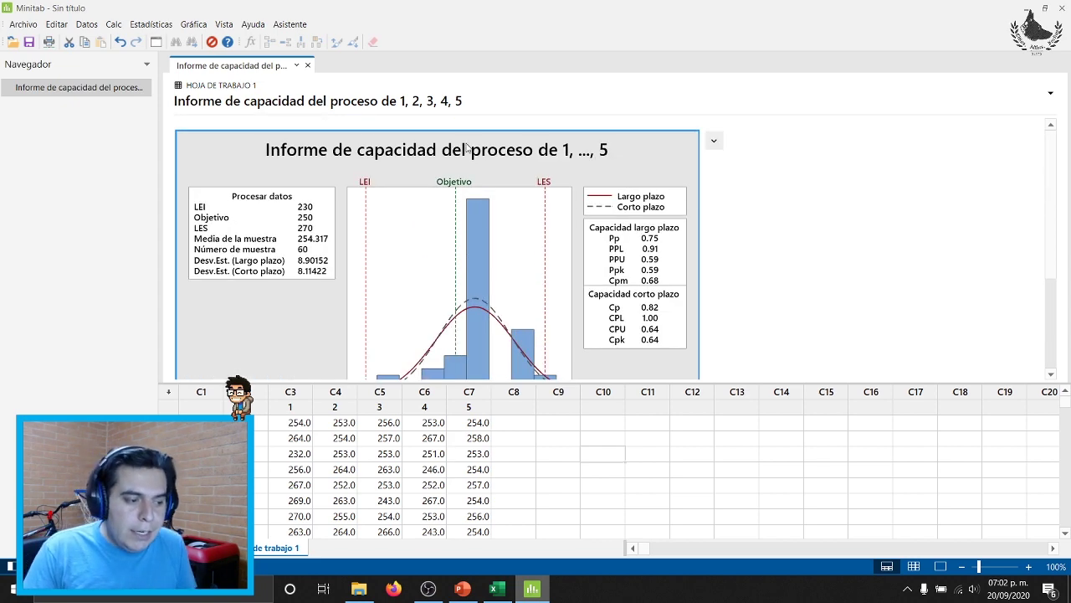
pyautogui.scroll(-2, 438, 229)
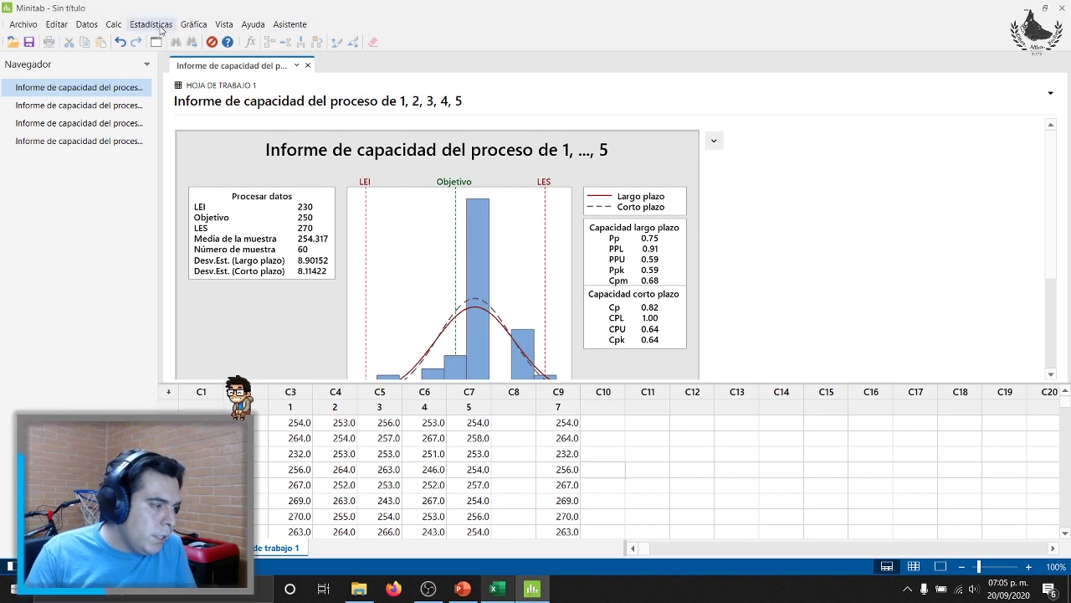
# - Start a normal Capability Sixpack and define its data as subgroups across rows of columns 1 to 5
pyautogui.click(156, 26)
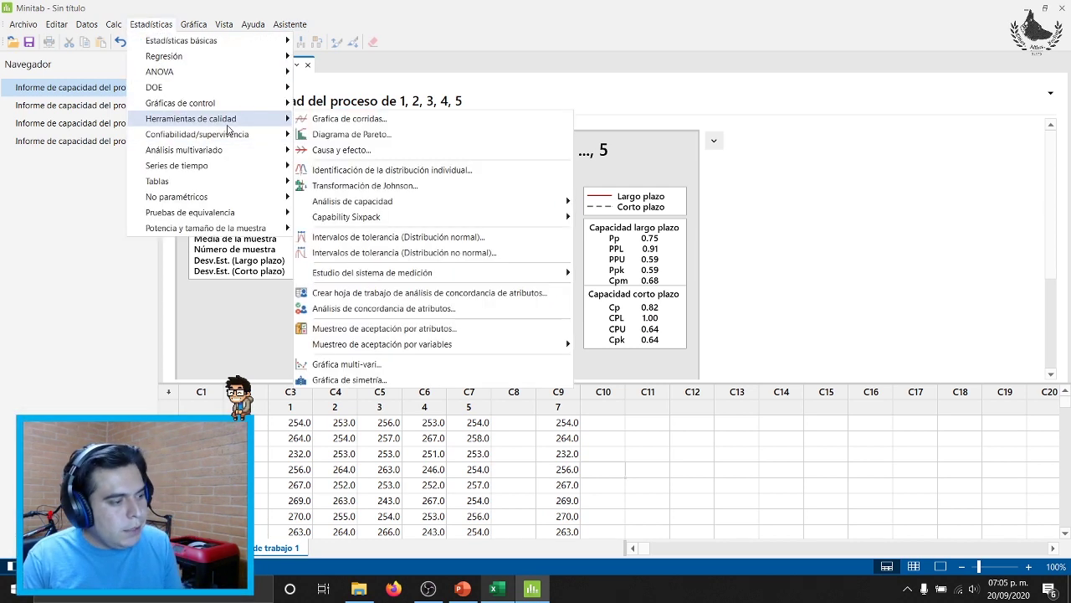
pyautogui.moveTo(264, 119)
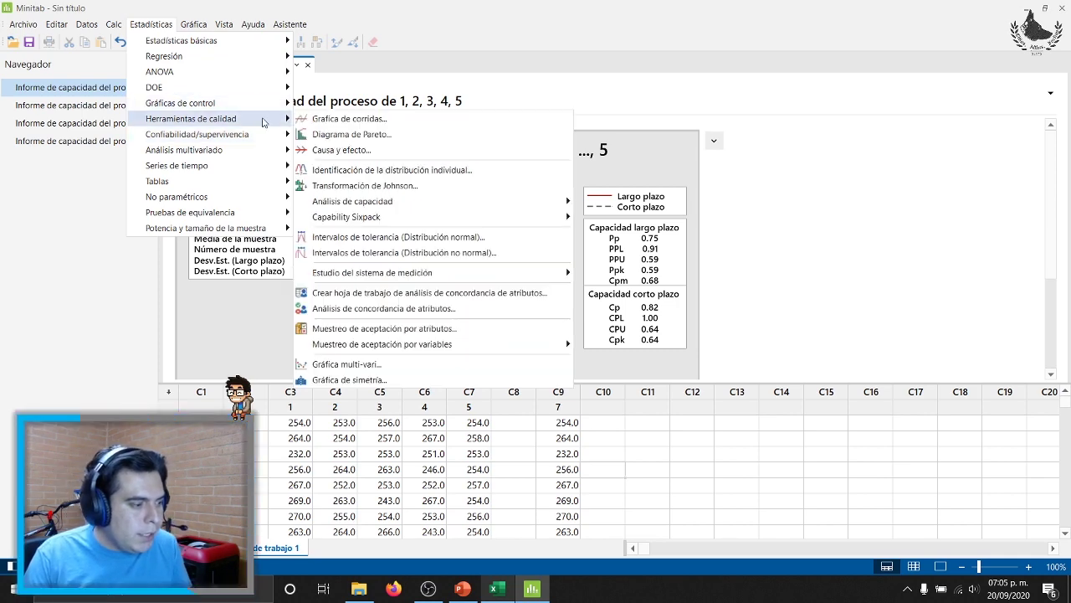
pyautogui.moveTo(461, 219)
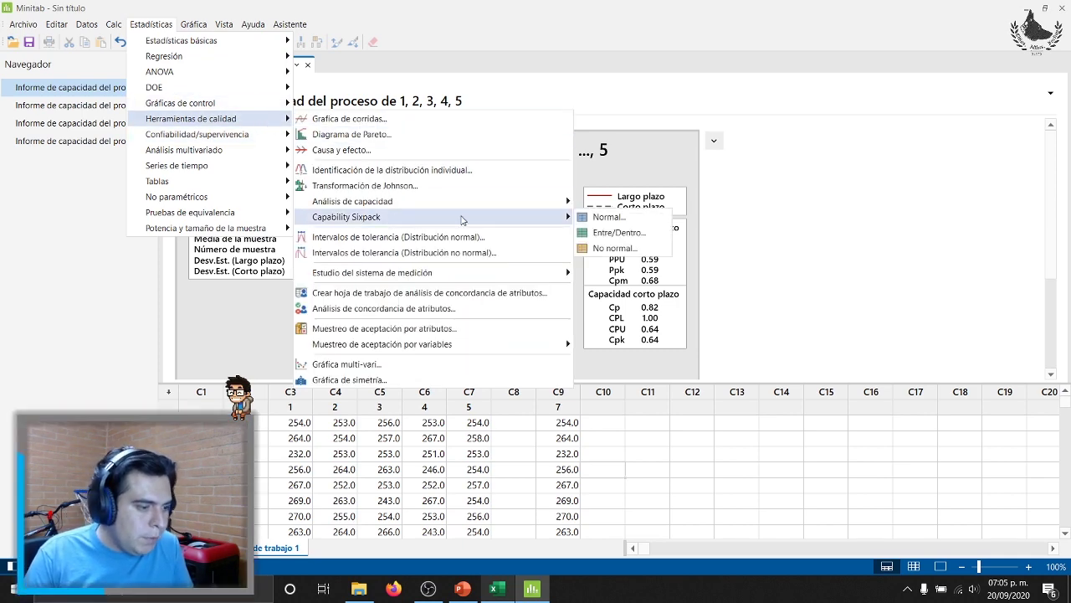
pyautogui.click(611, 216)
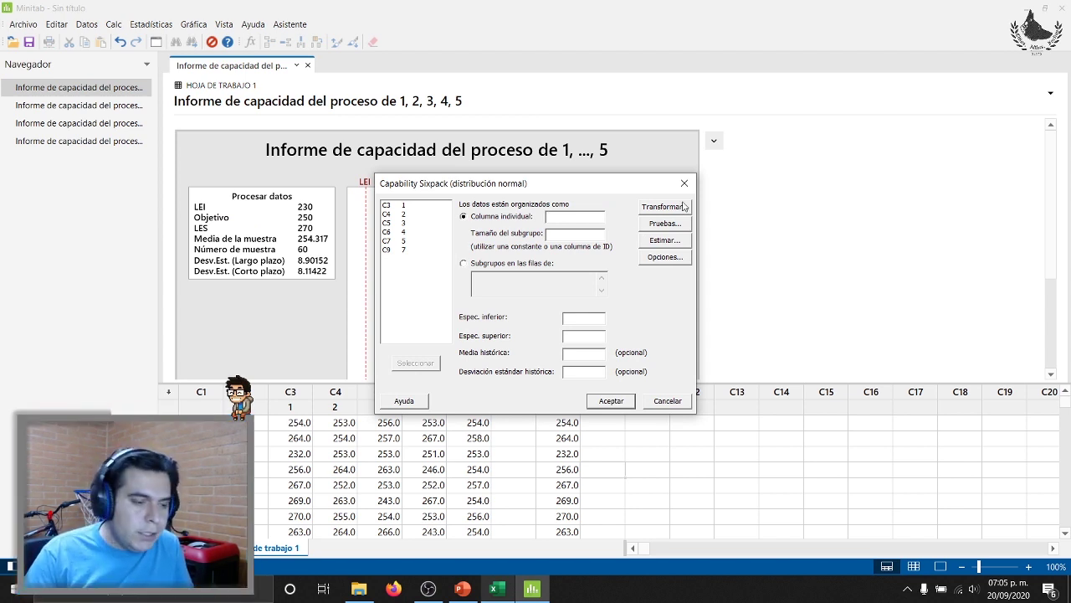
pyautogui.click(487, 263)
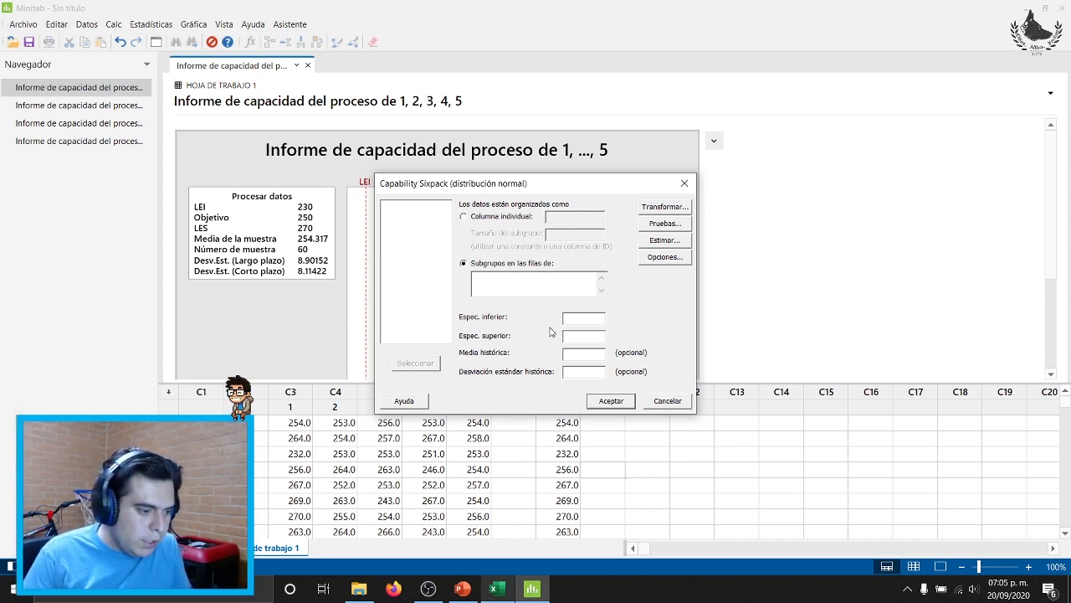
pyautogui.click(531, 283)
pyautogui.click(408, 206)
pyautogui.doubleClick(402, 206)
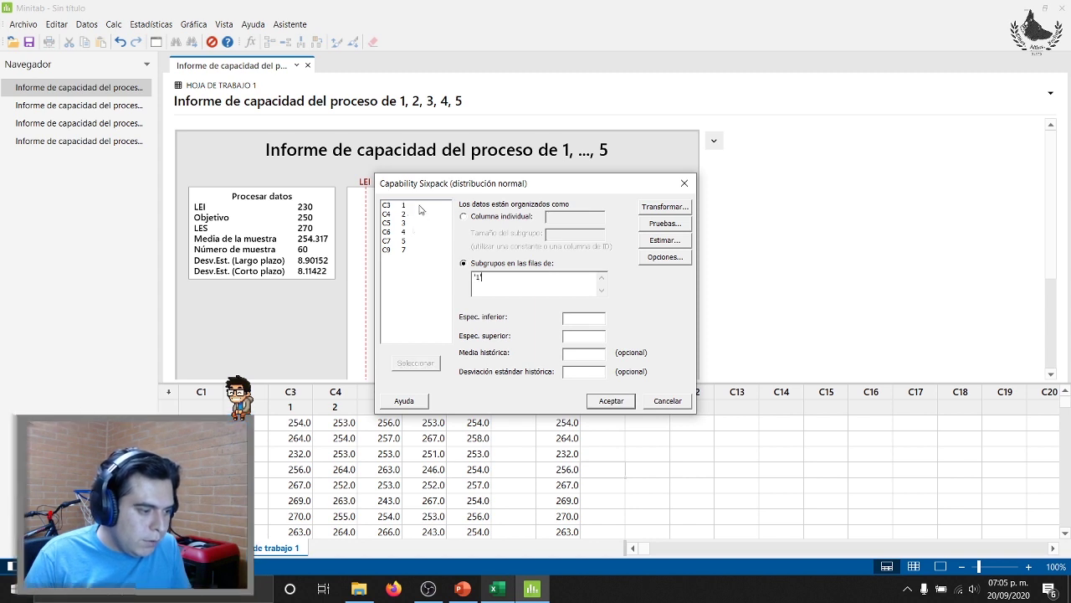
pyautogui.doubleClick(402, 214)
pyautogui.doubleClick(401, 222)
pyautogui.doubleClick(406, 232)
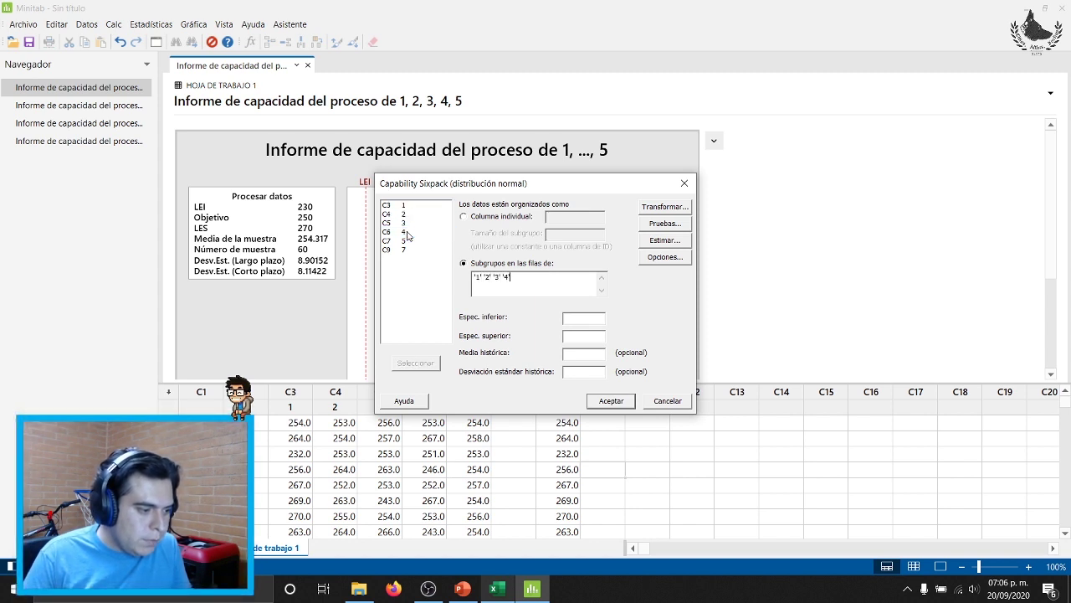
pyautogui.doubleClick(406, 240)
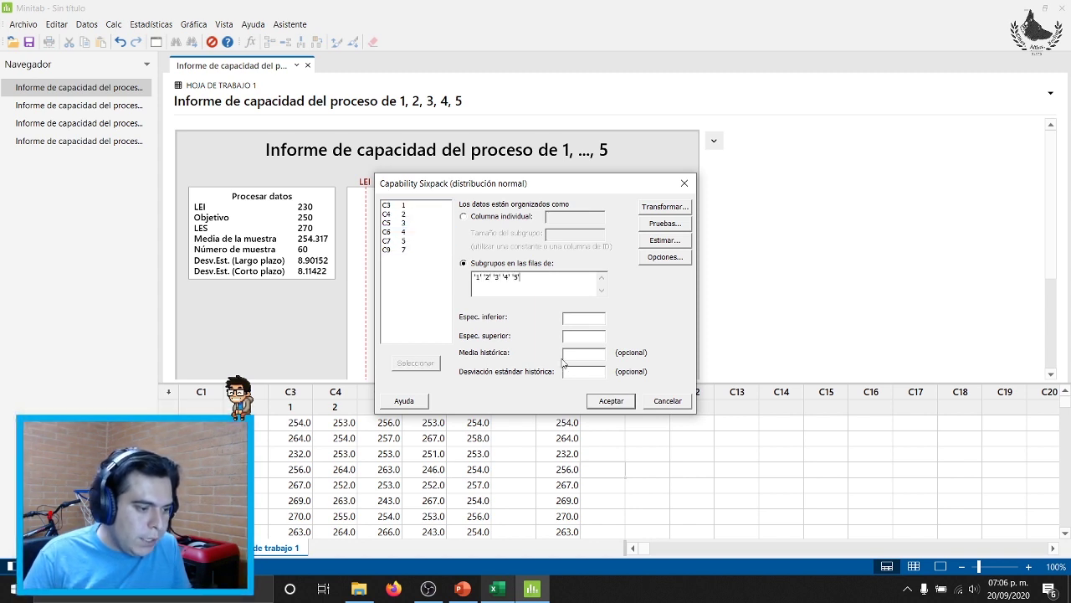
# - Set the Sixpack's lower specification to 230 and its upper specification to 270
pyautogui.click(586, 316)
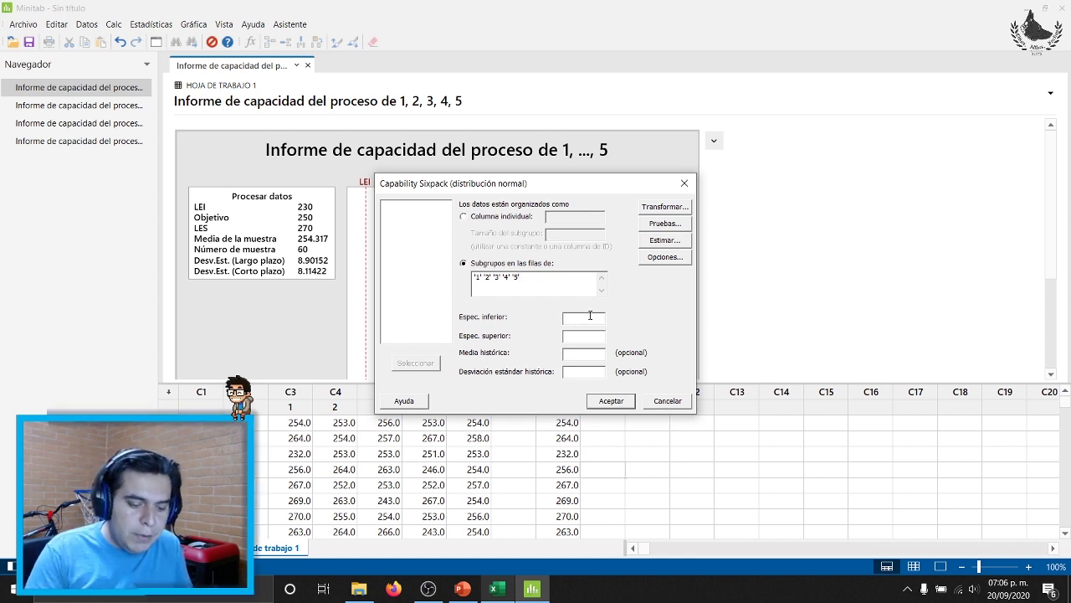
pyautogui.write('230')
pyautogui.press('Tab')
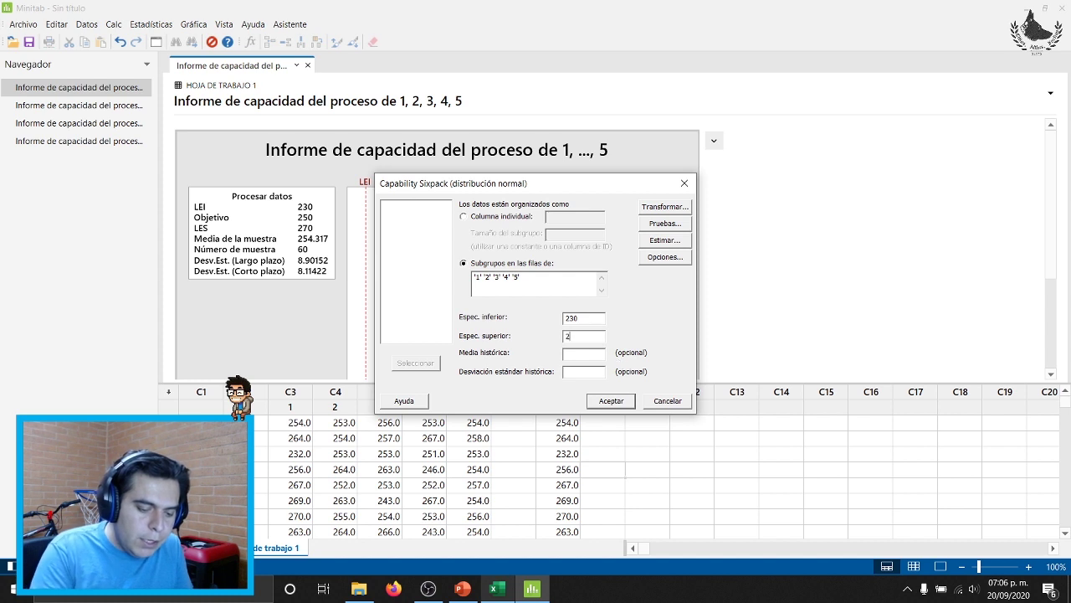
# - Set the Sixpack's target to 250 in its options and generate the Capability Sixpack report
pyautogui.click(669, 257)
pyautogui.press('Tab')
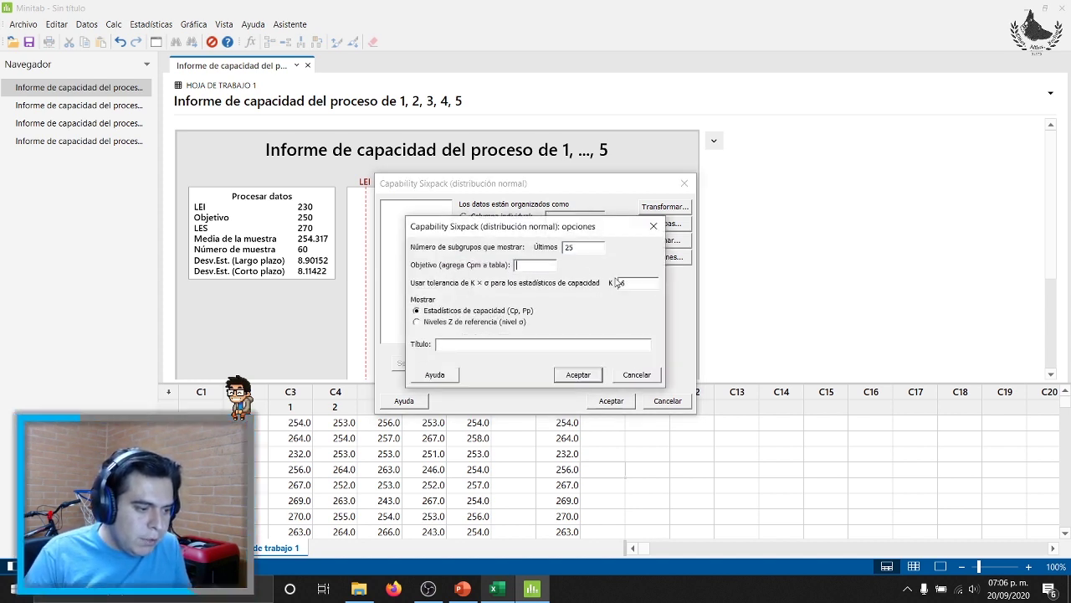
pyautogui.write('250')
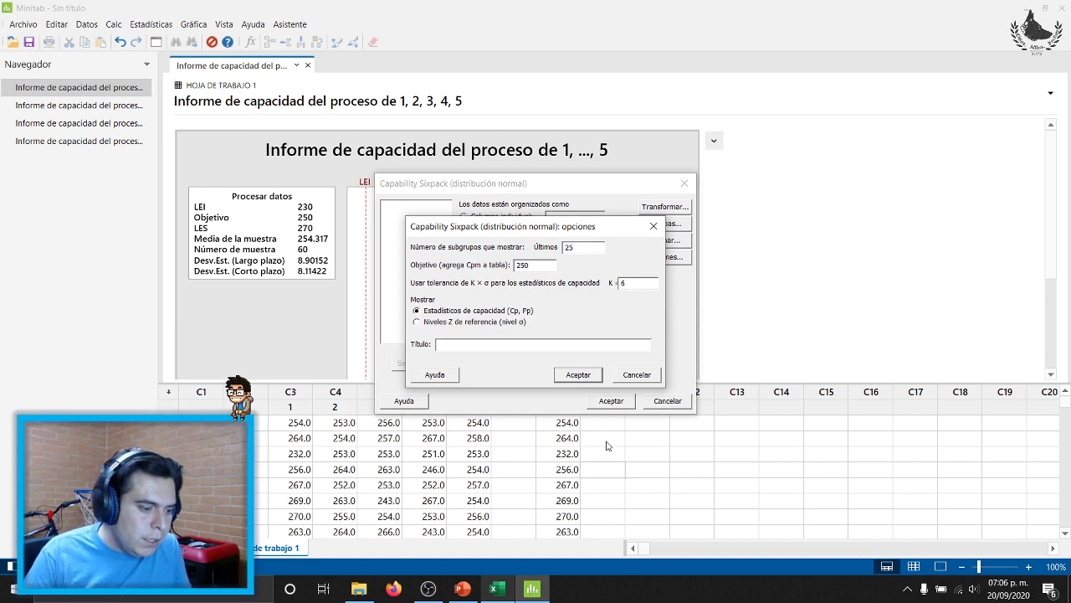
pyautogui.click(575, 377)
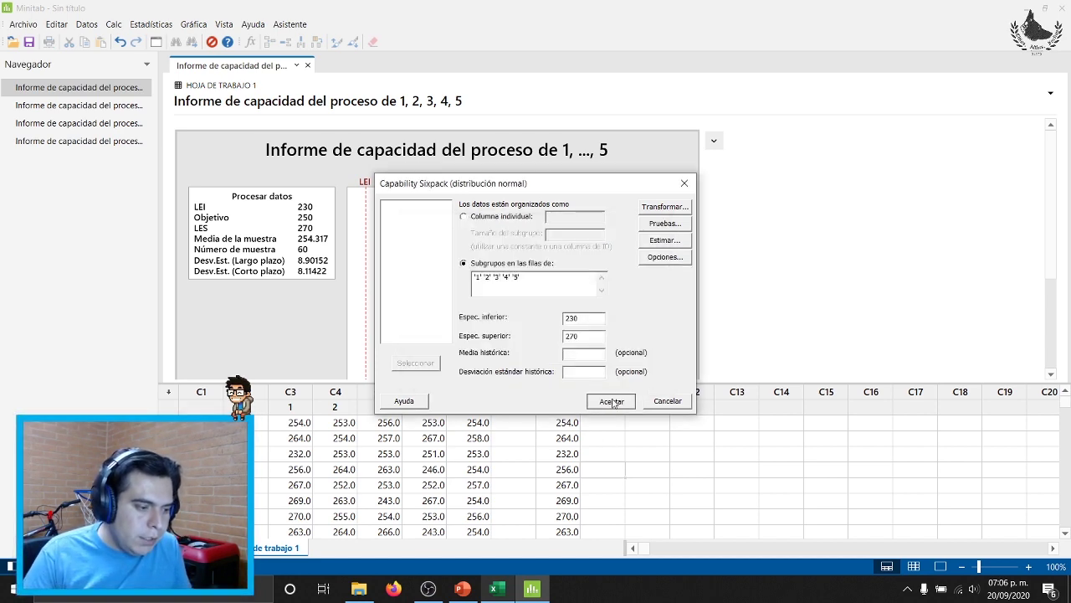
pyautogui.click(612, 400)
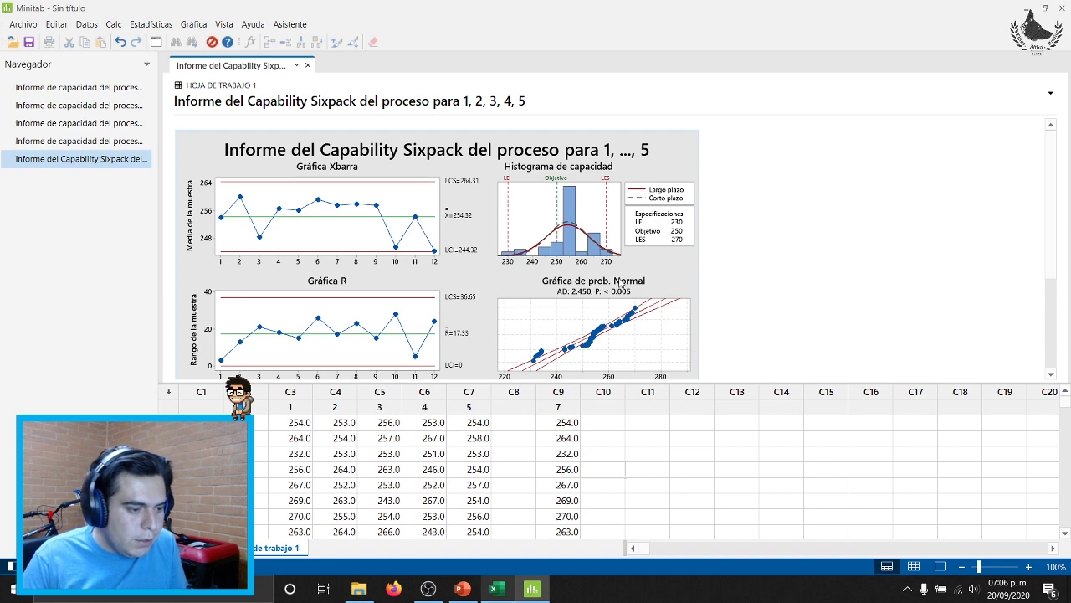
# - Examine the Sixpack report's Xbar and R charts, last 12 subgroups plot, capability histogram, normal probability plot and short-term and long-term capability indices
pyautogui.scroll(-3, 543, 238)
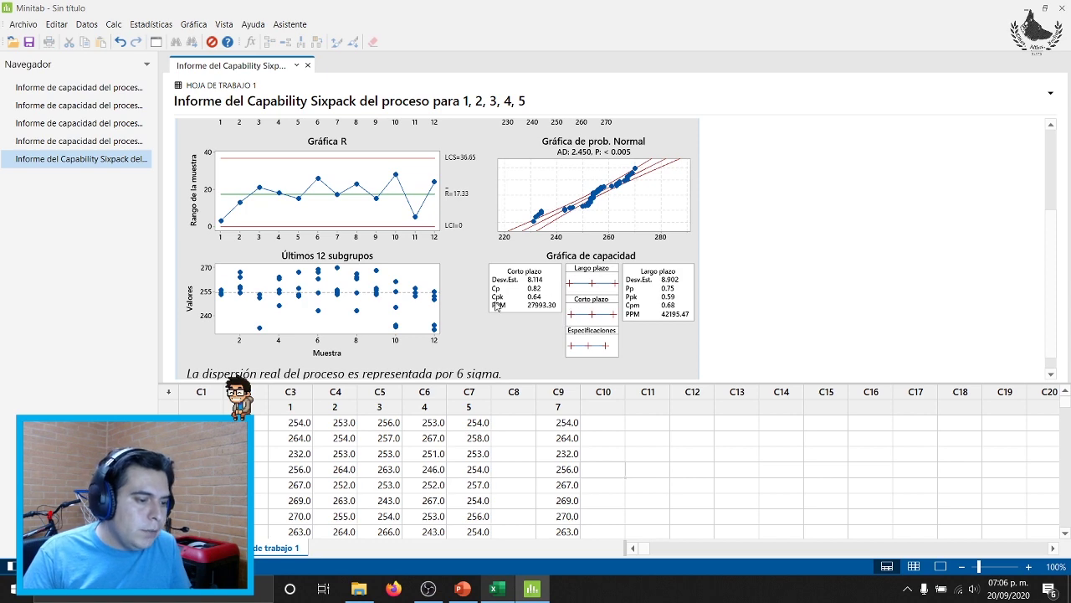
pyautogui.scroll(3, 382, 266)
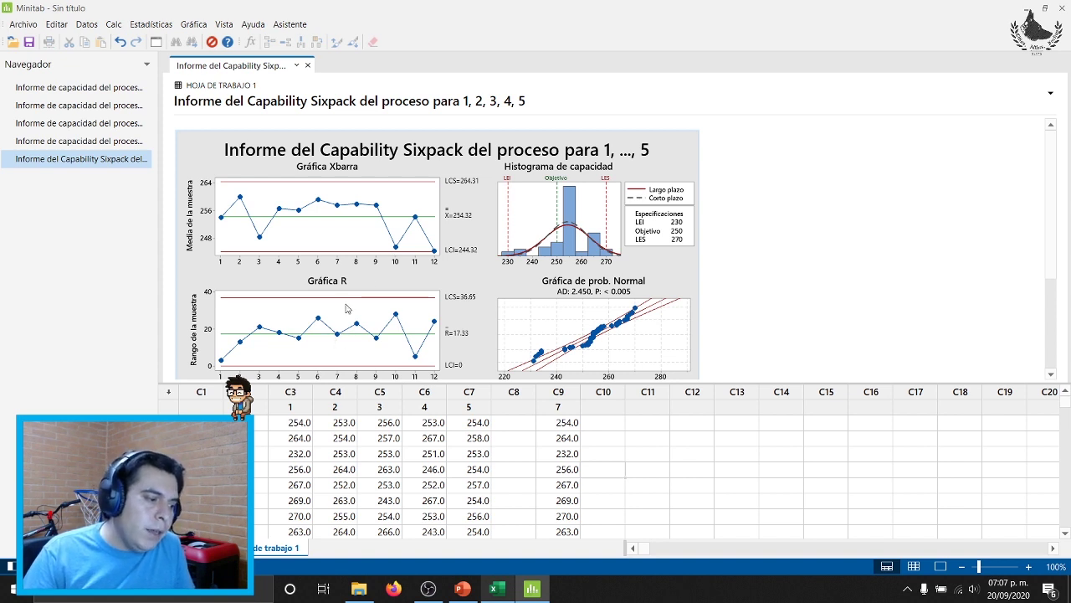
pyautogui.scroll(-1, 347, 306)
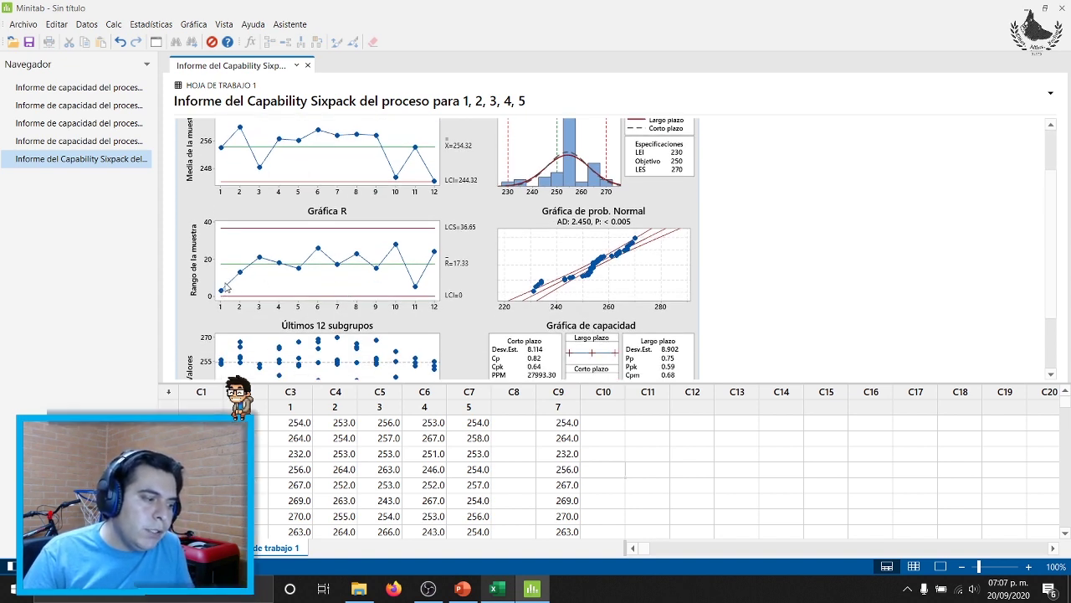
pyautogui.moveTo(221, 291)
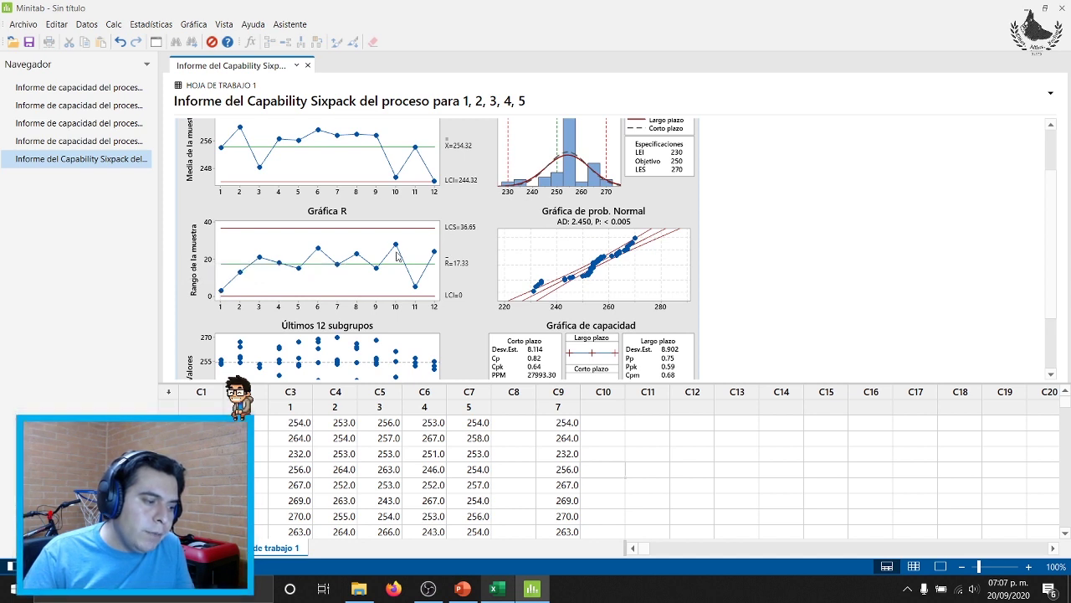
pyautogui.moveTo(396, 247)
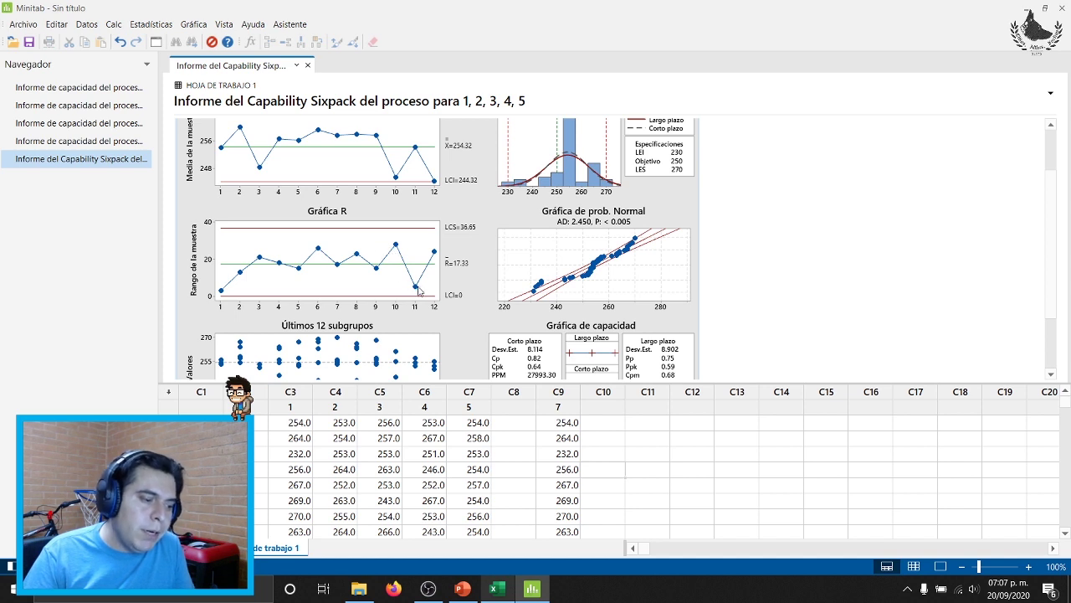
pyautogui.scroll(-2, 372, 276)
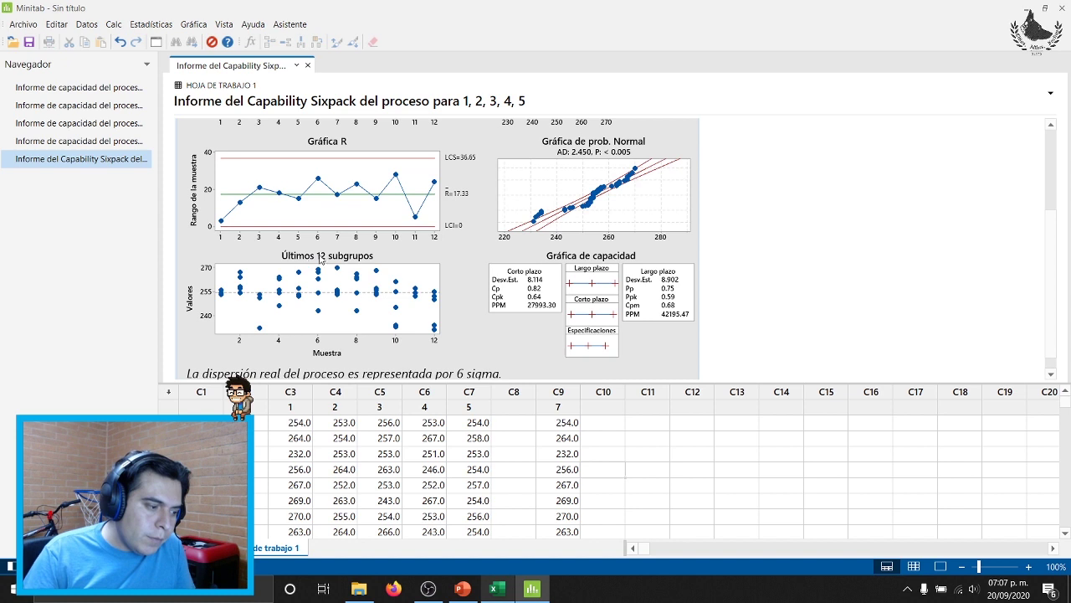
pyautogui.scroll(-1, 232, 318)
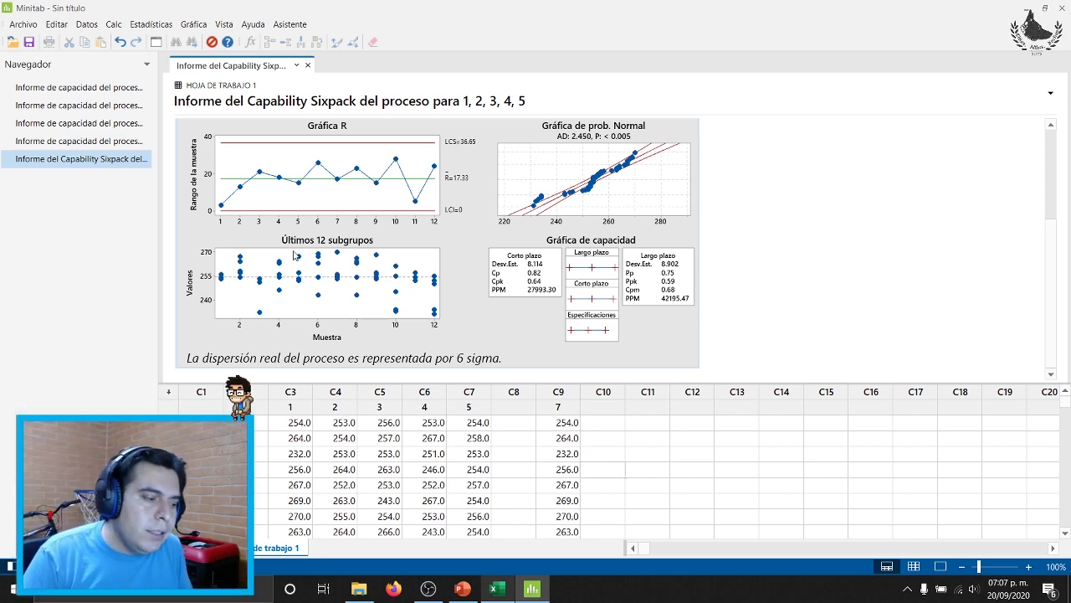
pyautogui.scroll(3, 576, 242)
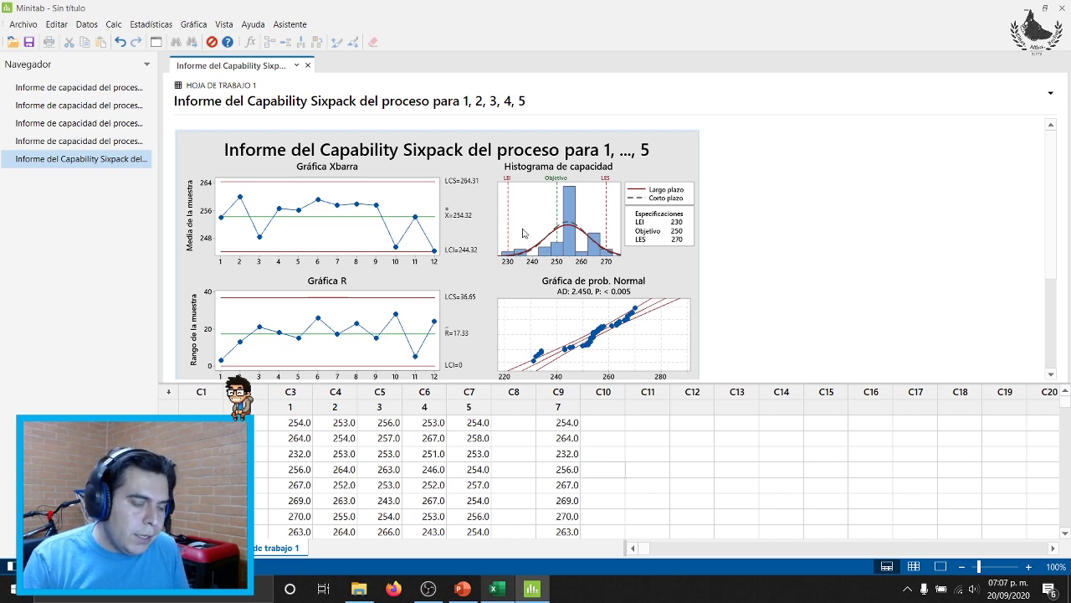
pyautogui.scroll(-3, 568, 231)
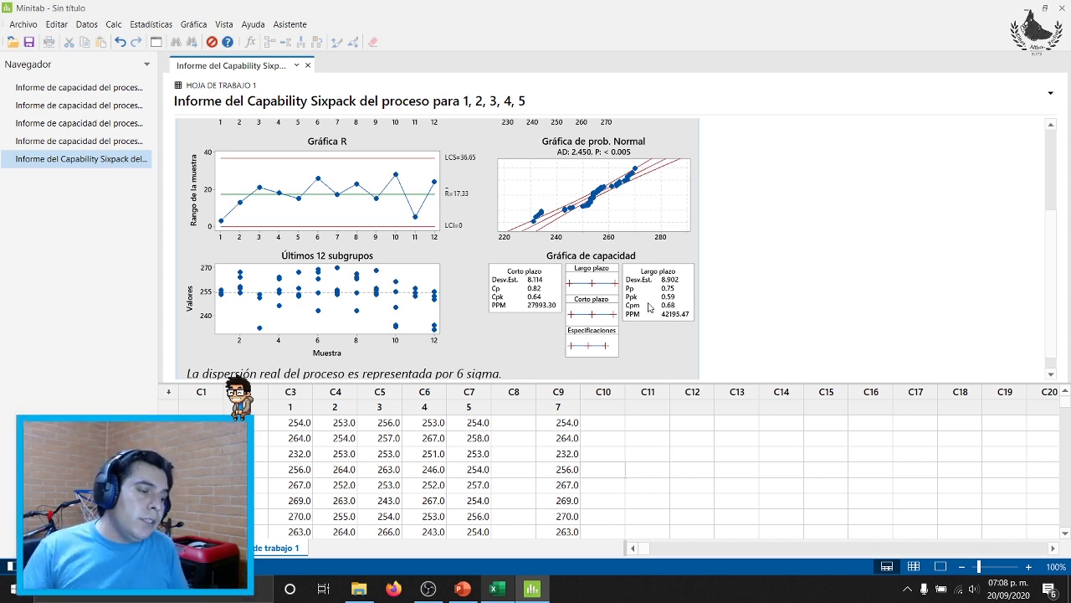
pyautogui.scroll(3, 552, 163)
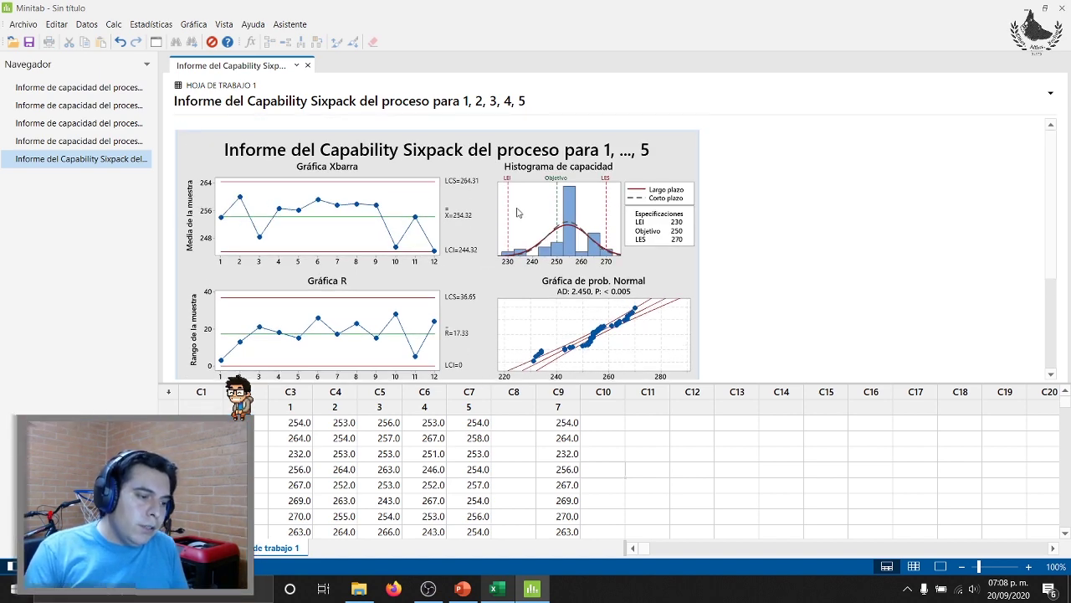
pyautogui.scroll(-3, 546, 285)
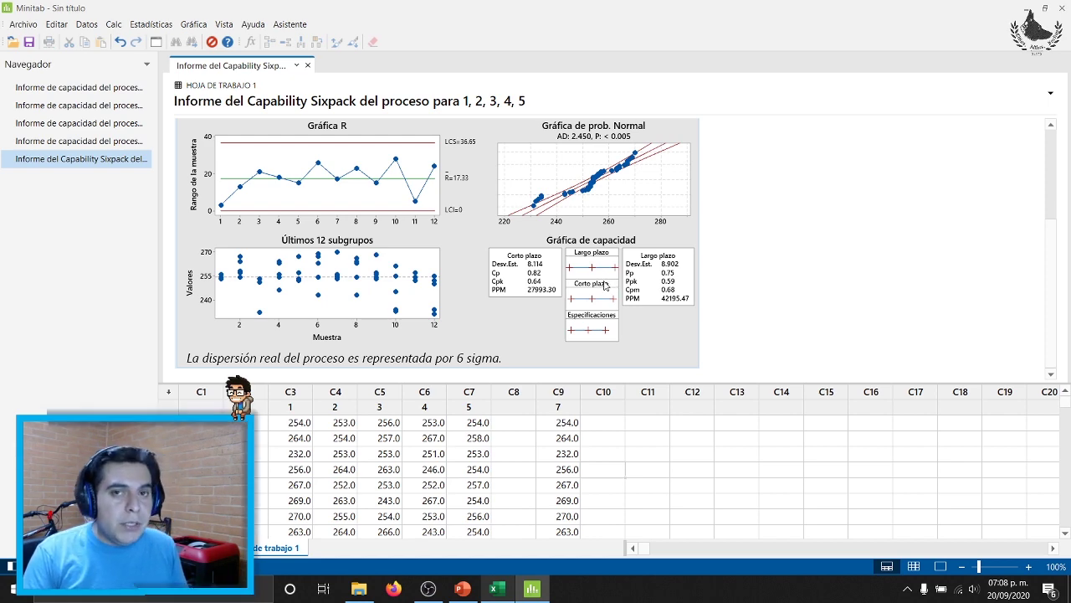
# - Start the Assistant's capability analysis for continuous data
pyautogui.scroll(3, 586, 277)
pyautogui.scroll(1, 549, 264)
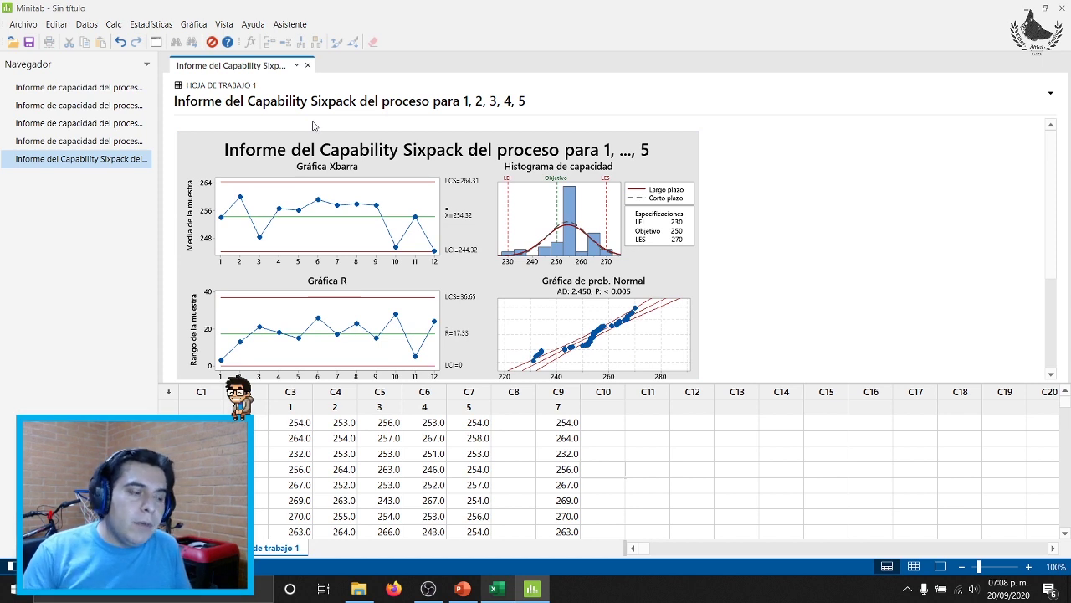
pyautogui.click(287, 24)
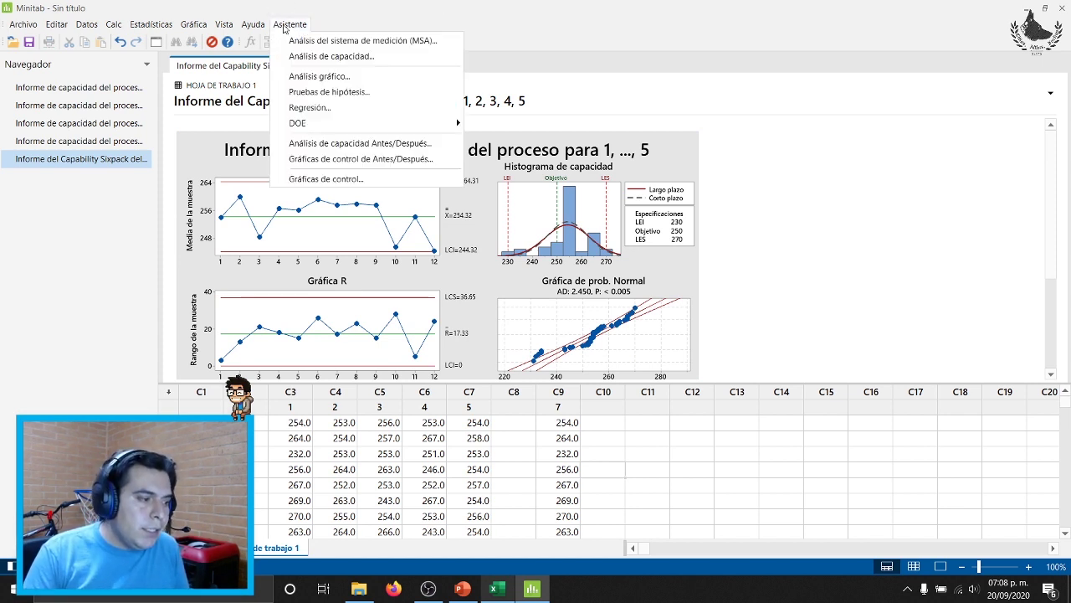
pyautogui.click(335, 64)
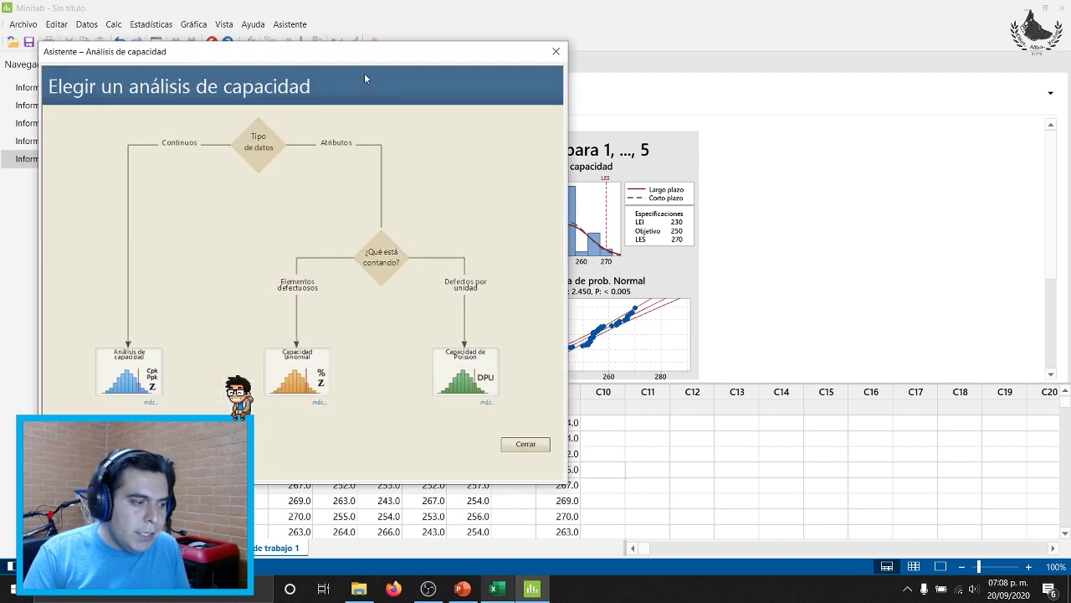
pyautogui.moveTo(319, 49); pyautogui.dragTo(691, 53)
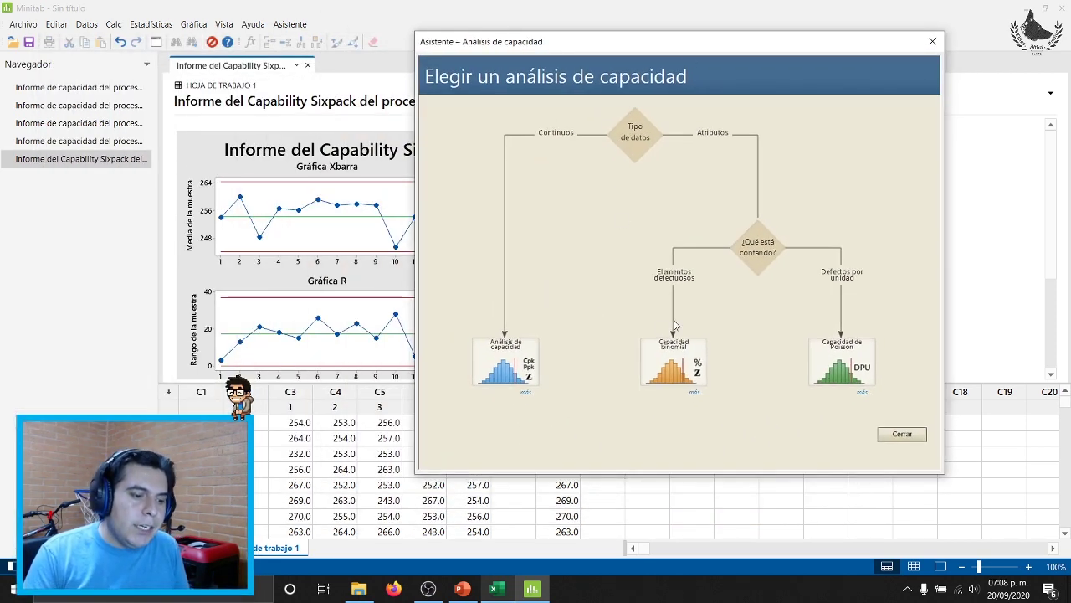
pyautogui.click(505, 371)
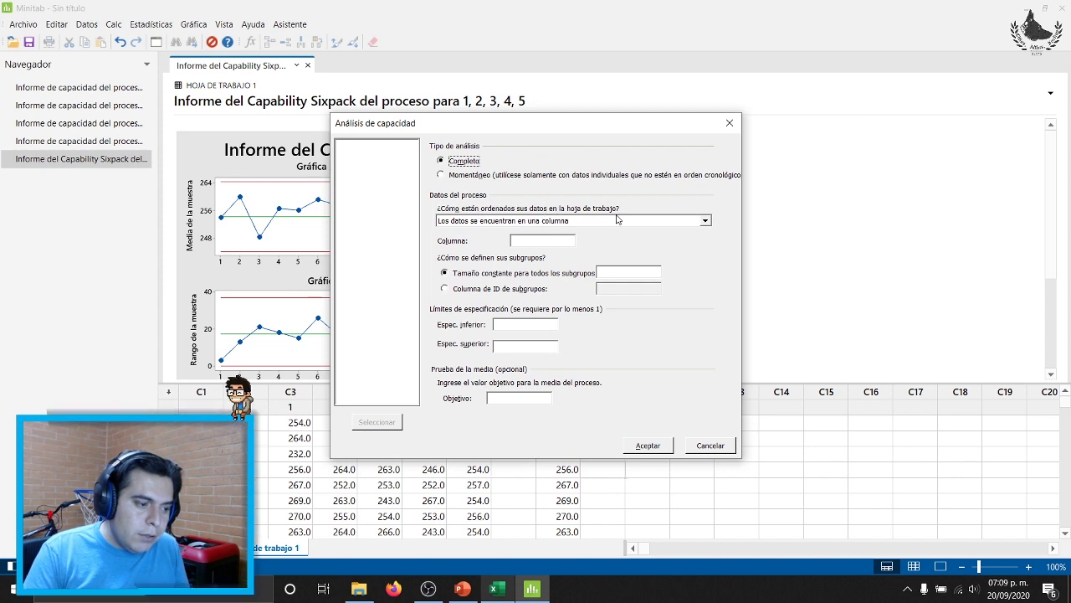
# - Define the process data as multiple columns with one row per subgroup, using columns 1, 2, 3, 4 and 5
pyautogui.click(703, 224)
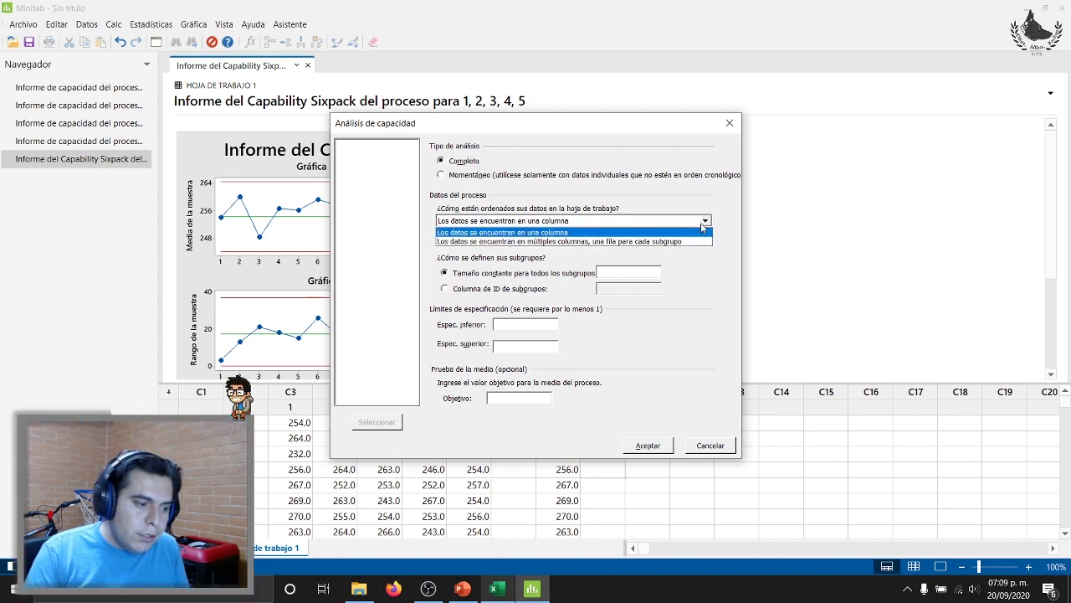
pyautogui.click(591, 242)
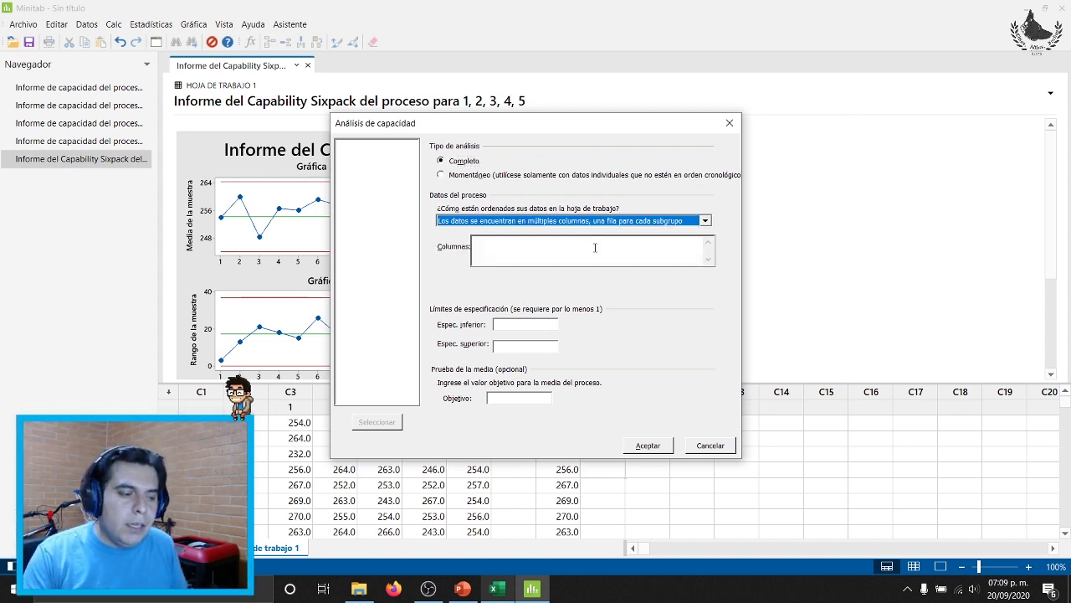
pyautogui.click(596, 247)
pyautogui.doubleClick(356, 145)
pyautogui.doubleClick(360, 153)
pyautogui.doubleClick(360, 171)
pyautogui.doubleClick(360, 179)
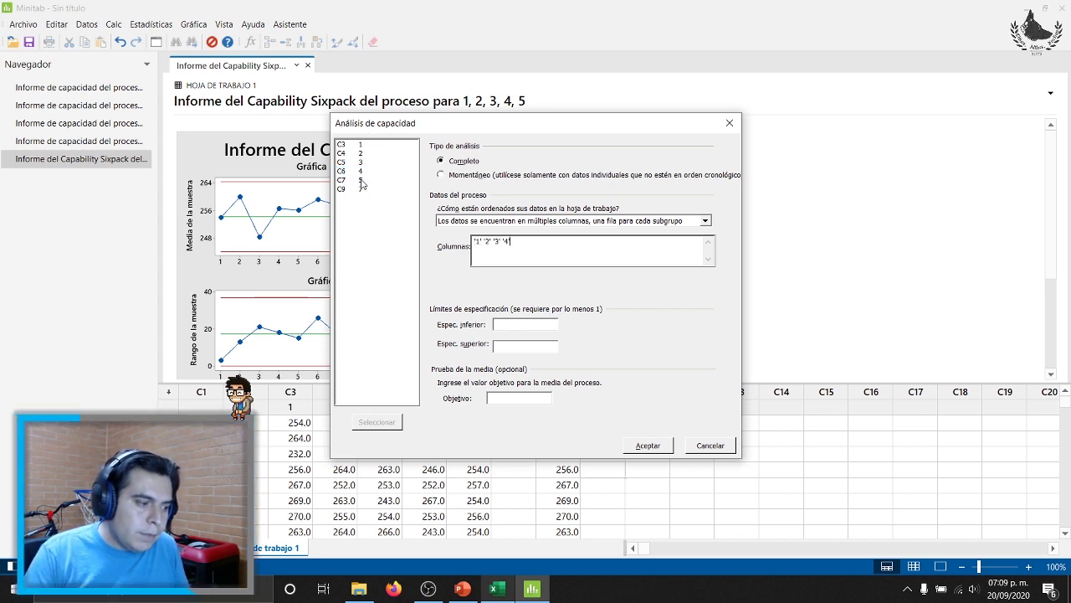
# - Set the specification limits to 230 and 270 with a target of 250, and generate the report, agreeing to transform the data
pyautogui.click(519, 324)
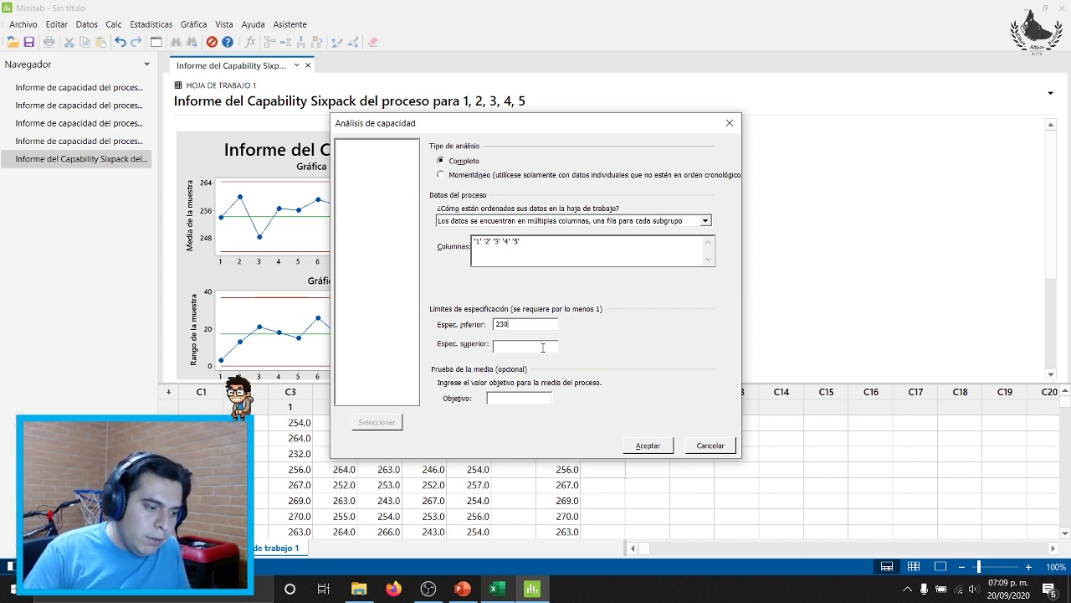
pyautogui.write('270')
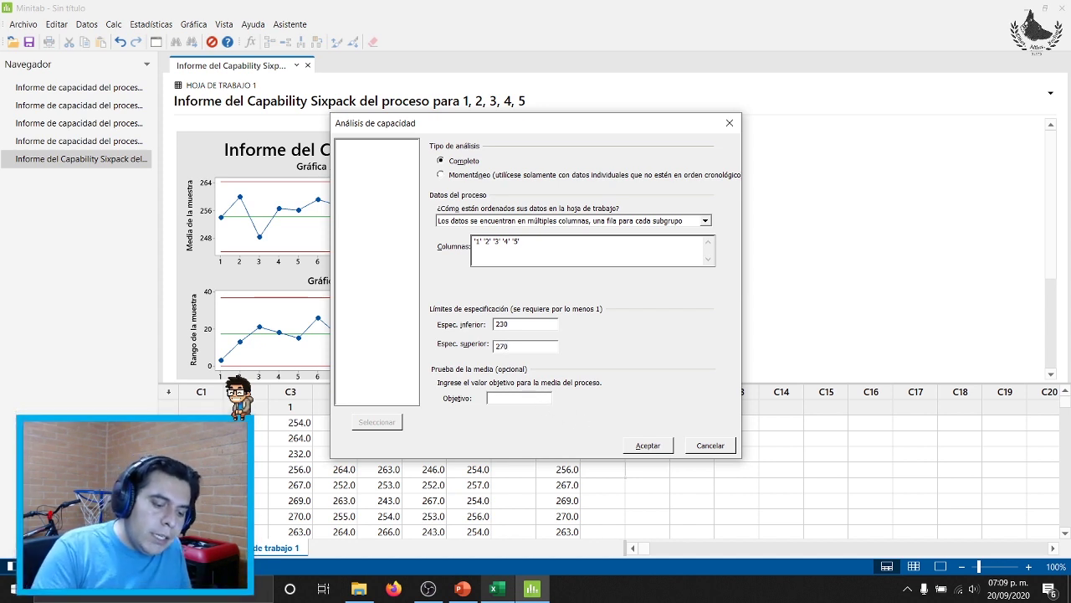
pyautogui.click(648, 446)
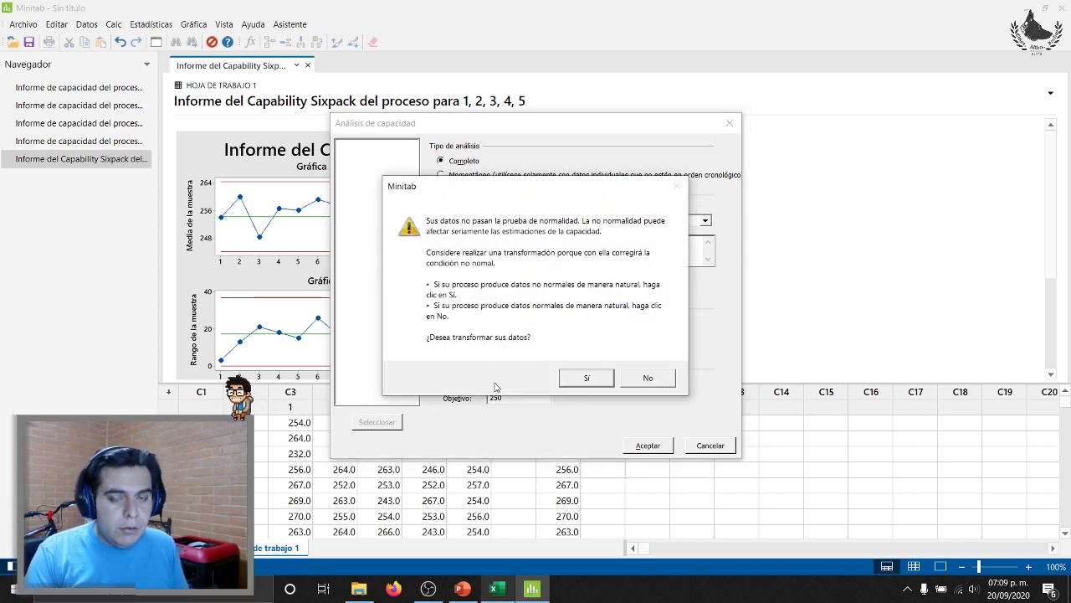
pyautogui.click(587, 378)
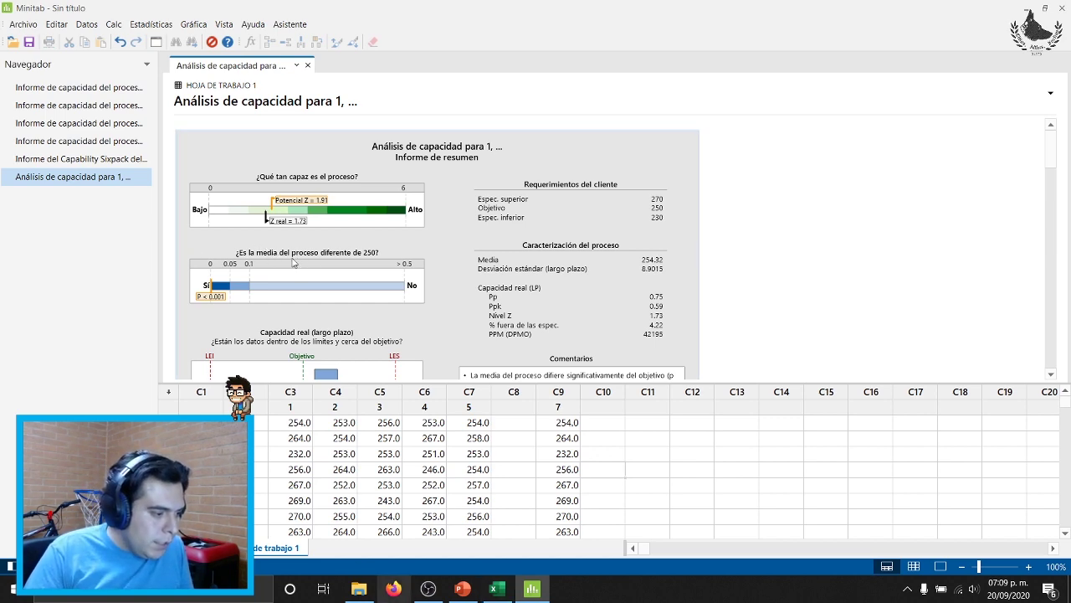
# - Examine the Assistant's summary, diagnostic and process performance reports and the report card's stability, subgroup, normality and data amount checks
pyautogui.scroll(-3, 406, 301)
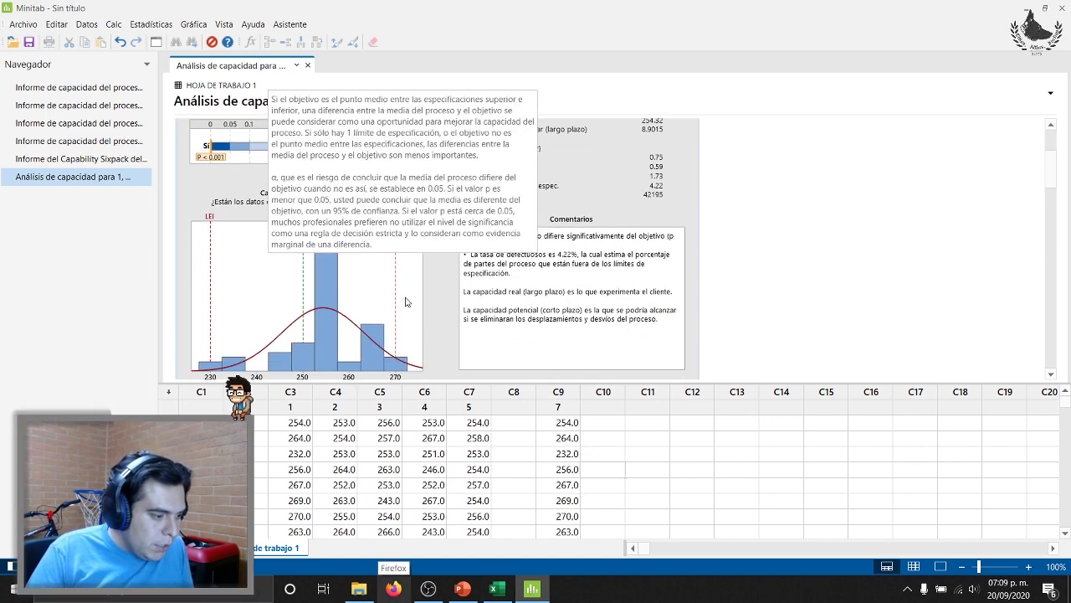
pyautogui.scroll(-10, 406, 302)
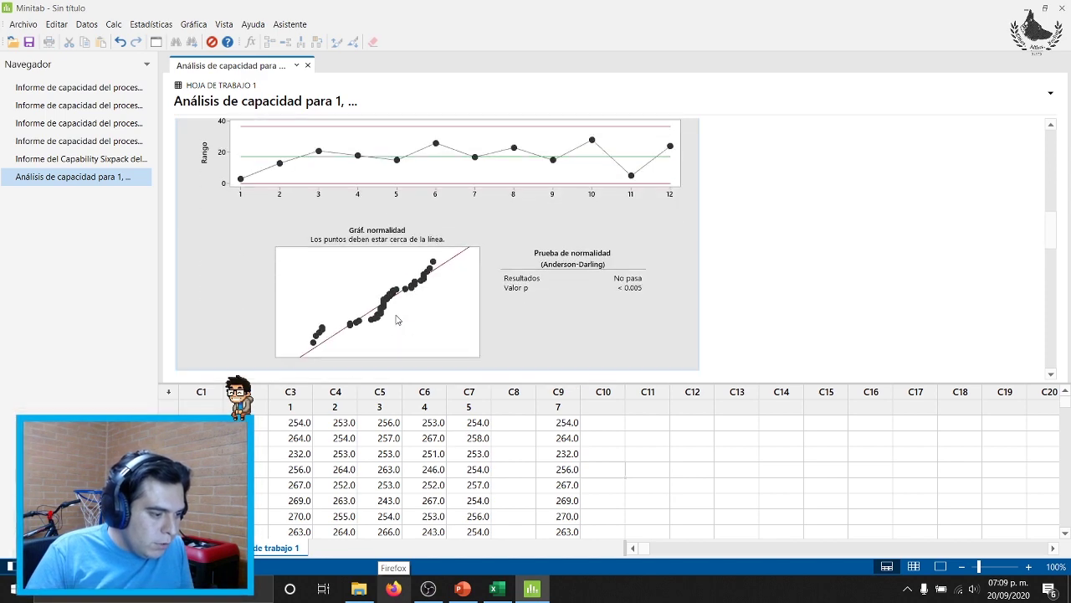
pyautogui.scroll(-8, 397, 320)
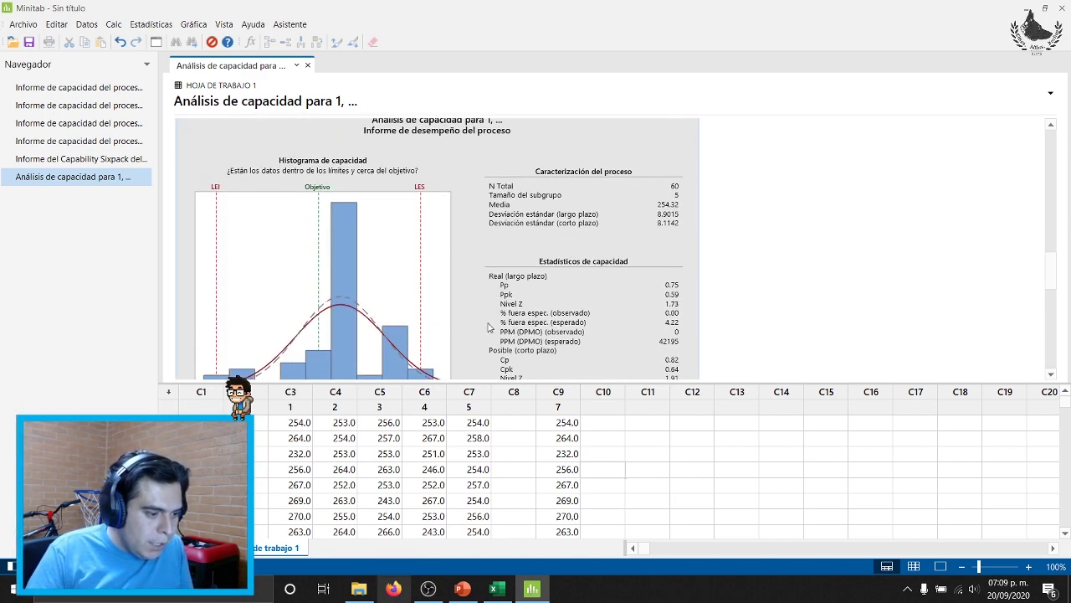
pyautogui.scroll(-2, 537, 316)
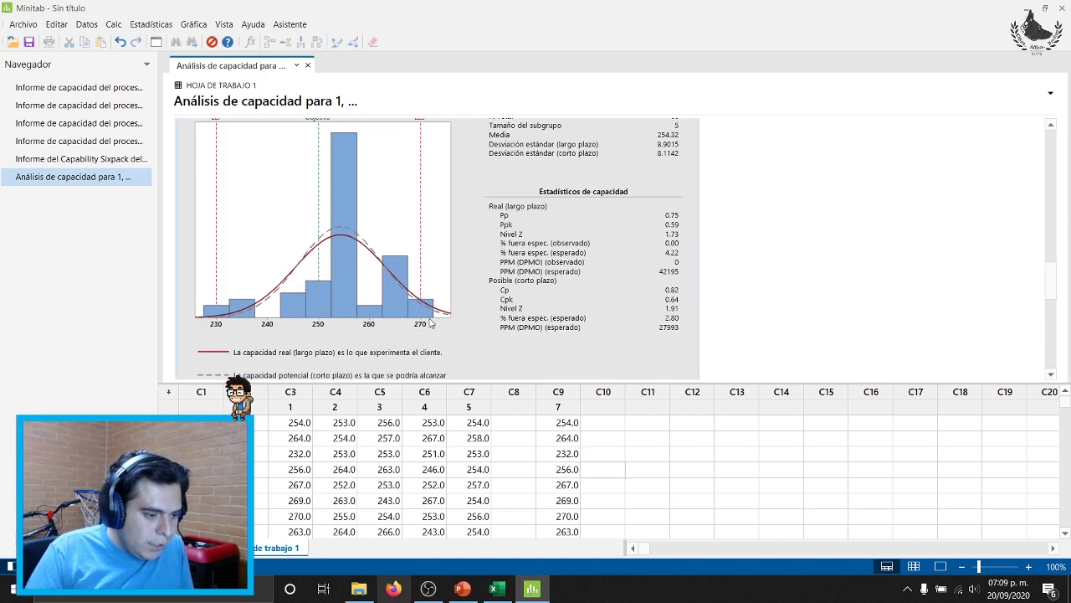
pyautogui.scroll(-15, 559, 336)
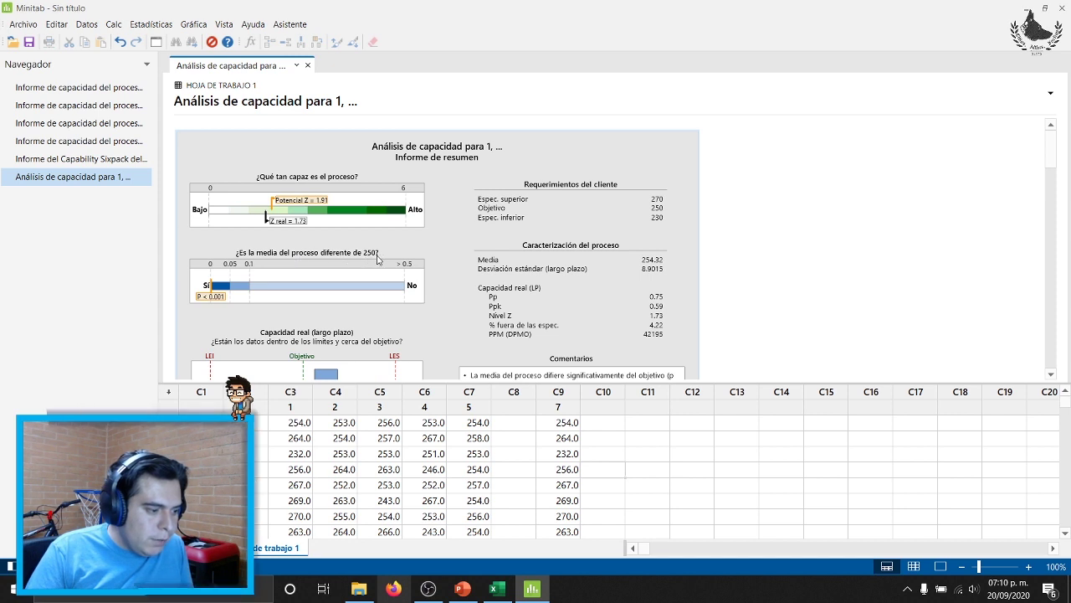
pyautogui.moveTo(223, 296)
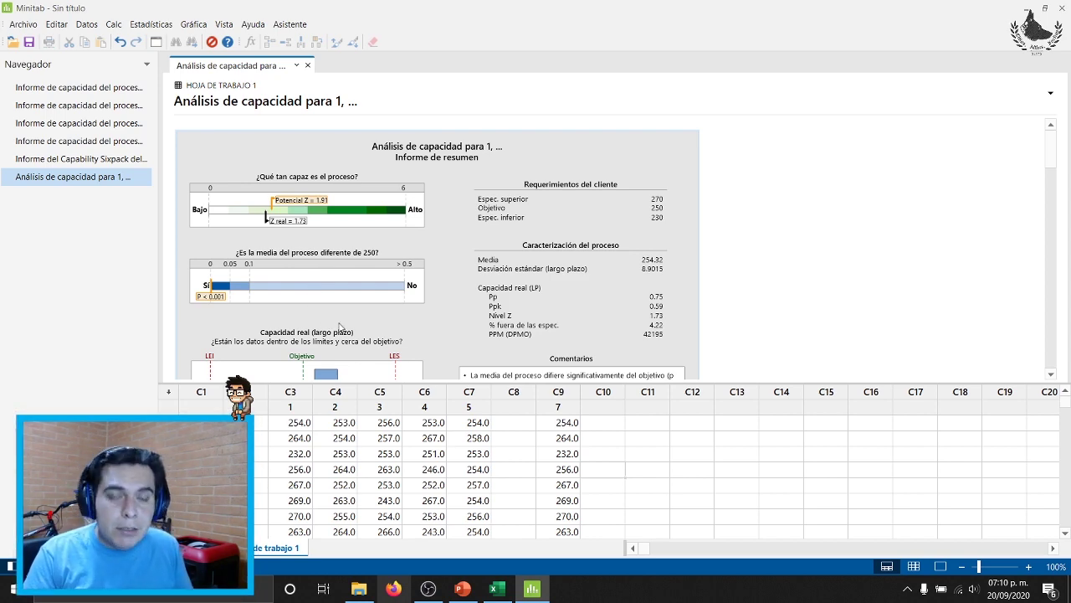
pyautogui.scroll(-5, 339, 326)
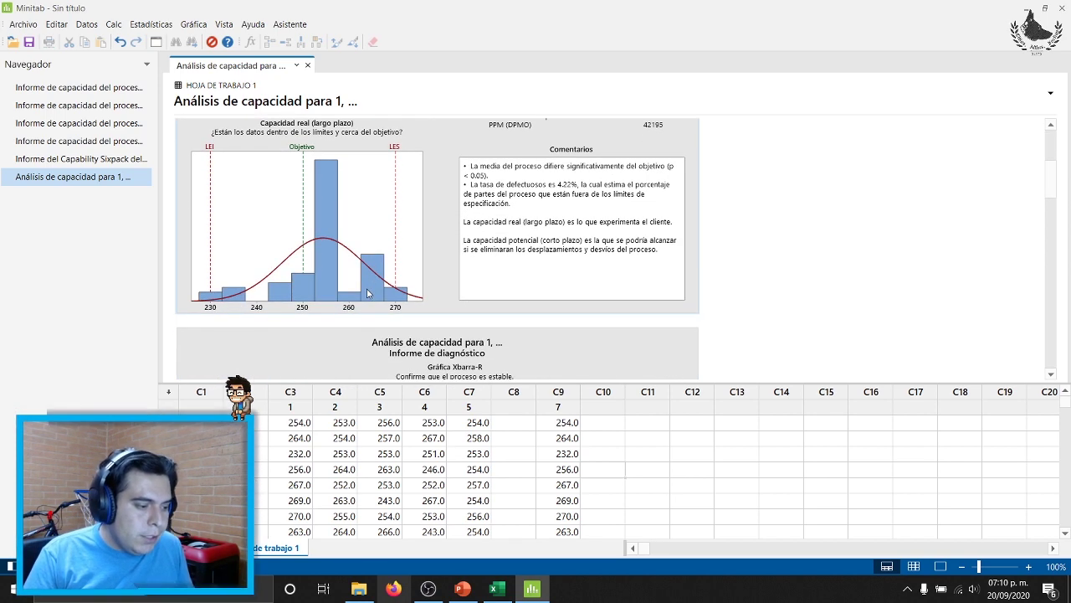
pyautogui.scroll(-5, 369, 293)
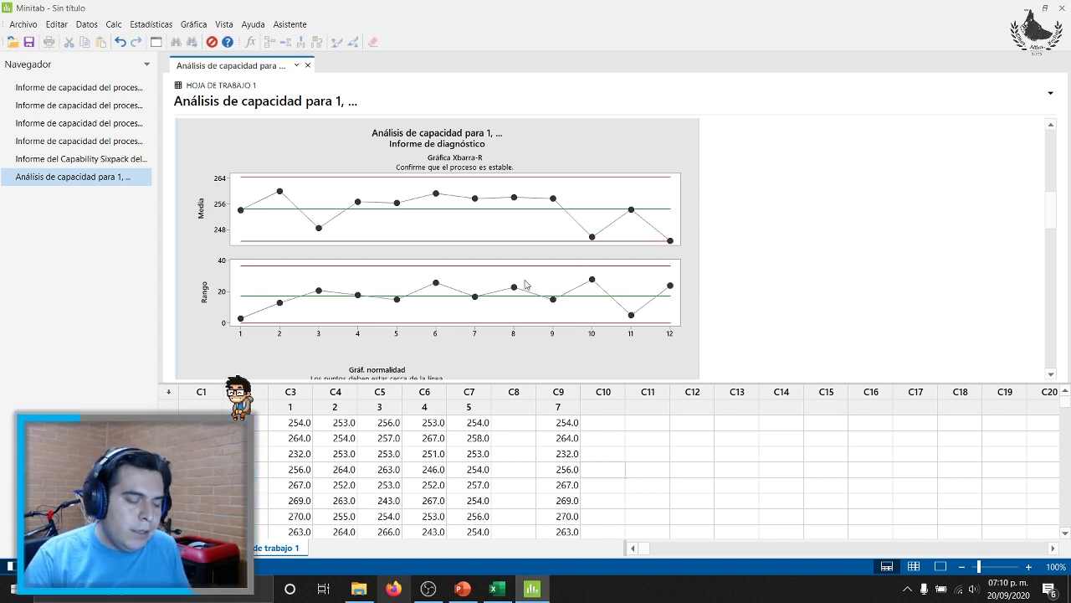
pyautogui.scroll(-3, 536, 293)
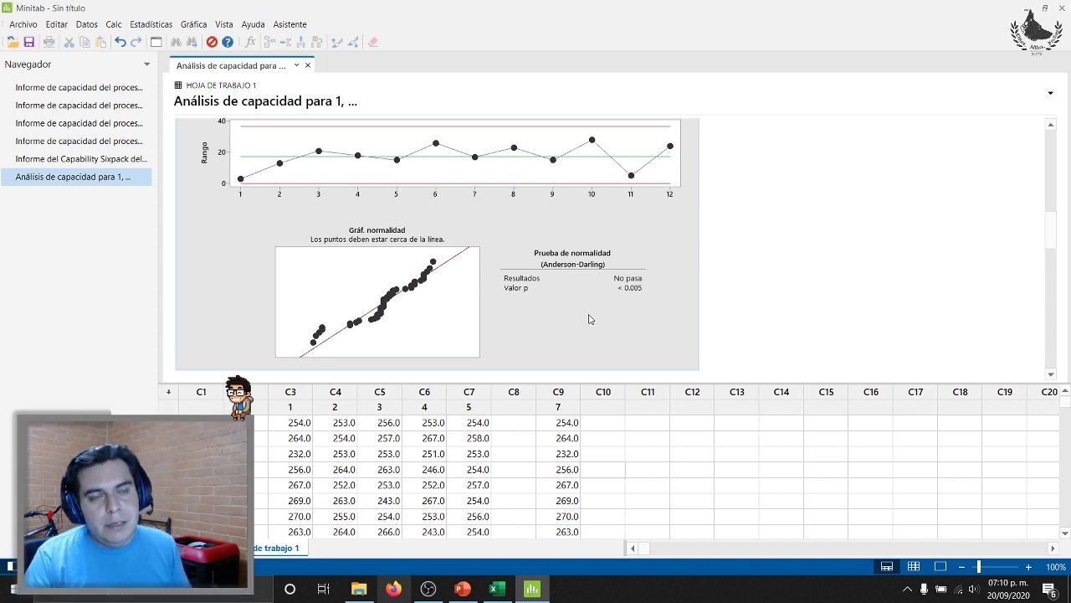
pyautogui.scroll(-8, 582, 313)
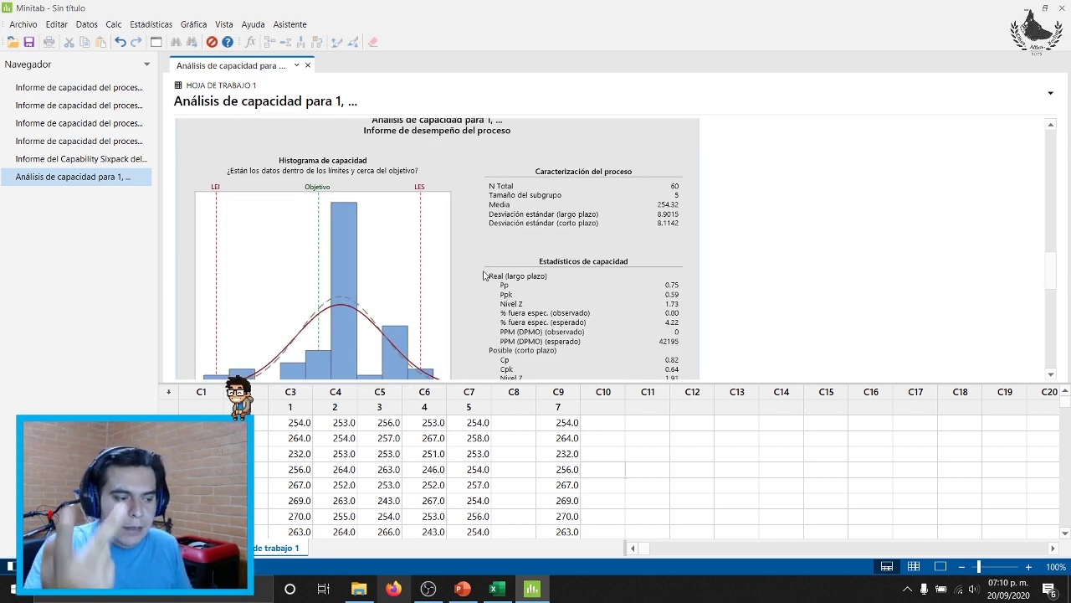
pyautogui.scroll(-4, 506, 227)
pyautogui.scroll(2, 540, 268)
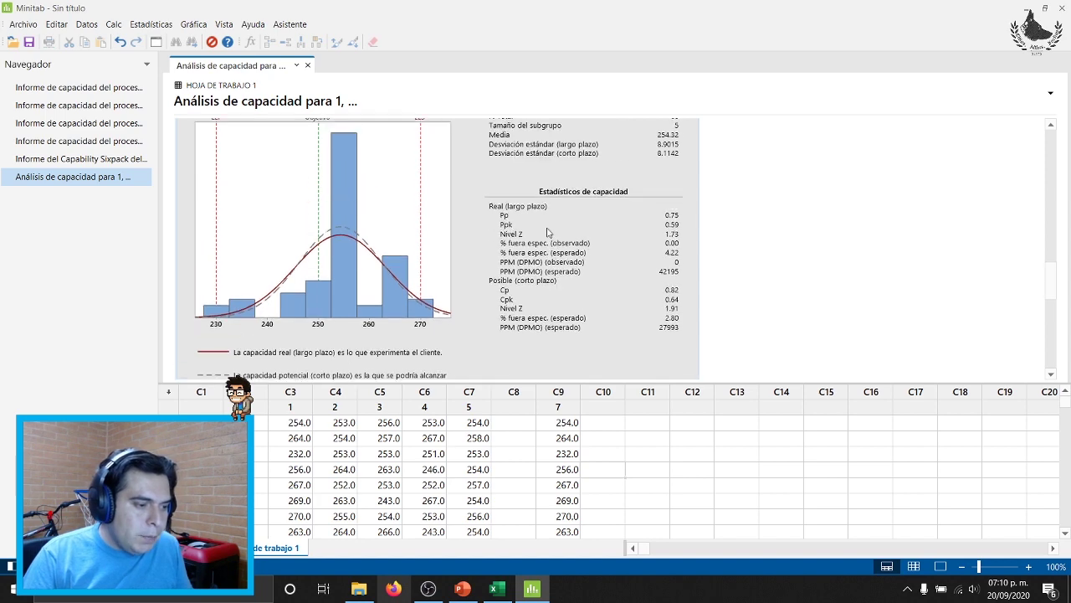
pyautogui.scroll(-5, 622, 275)
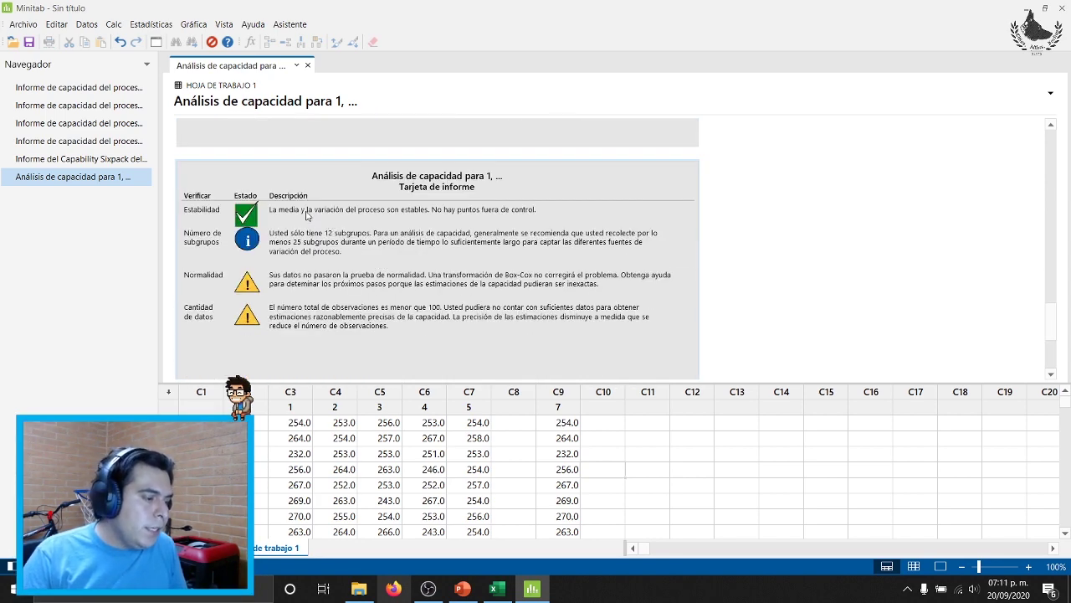
pyautogui.press('XF86AudioLowerVolume')
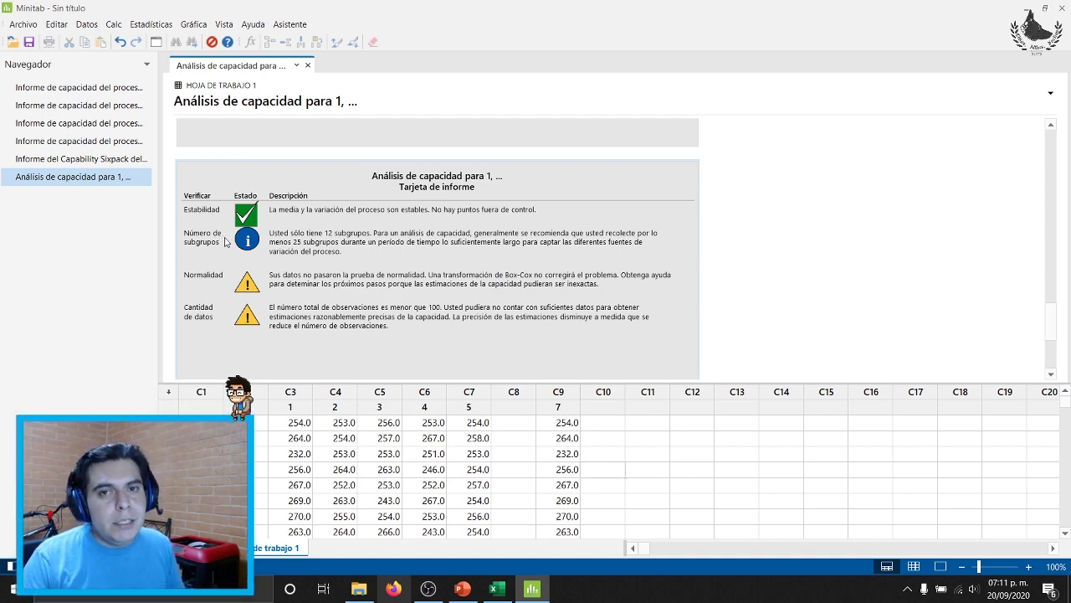
# - Review the capability reports again from the summary through the normality test and capability statistics to the end of the report card
pyautogui.scroll(10, 223, 249)
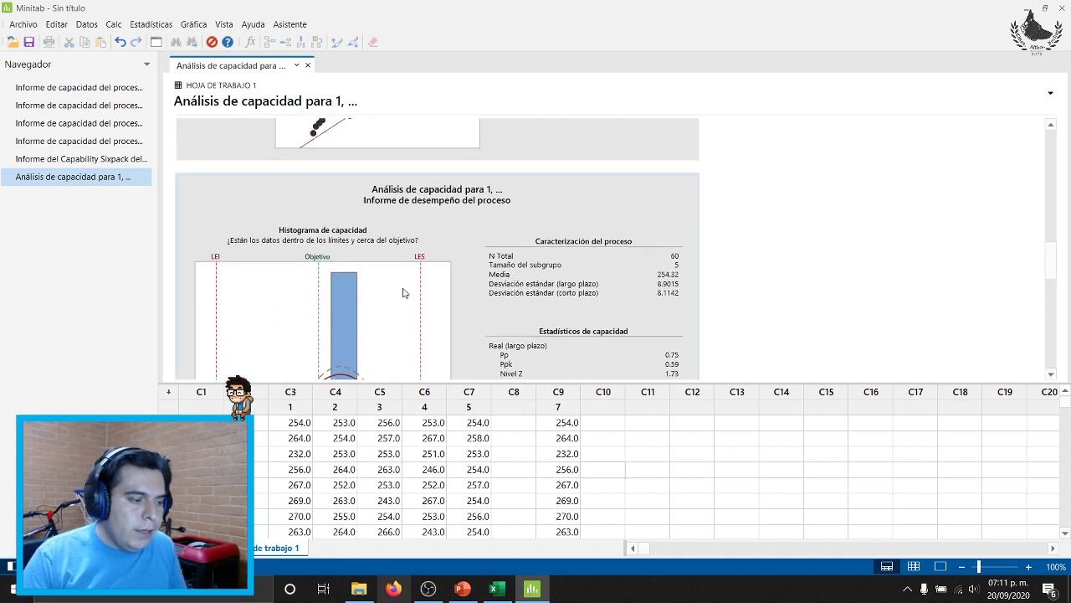
pyautogui.scroll(10, 400, 282)
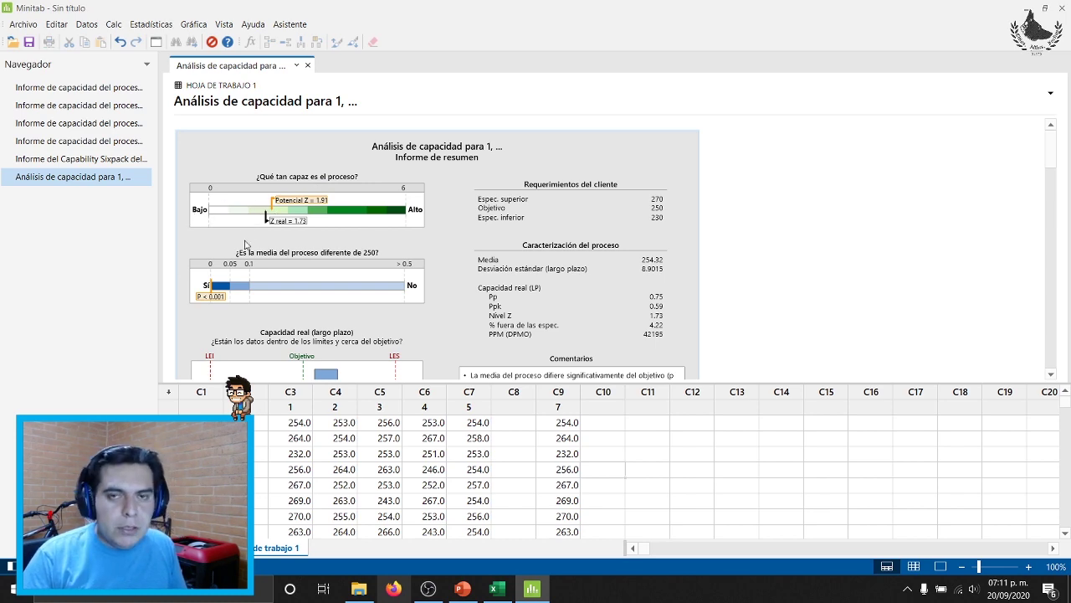
pyautogui.scroll(-5, 277, 250)
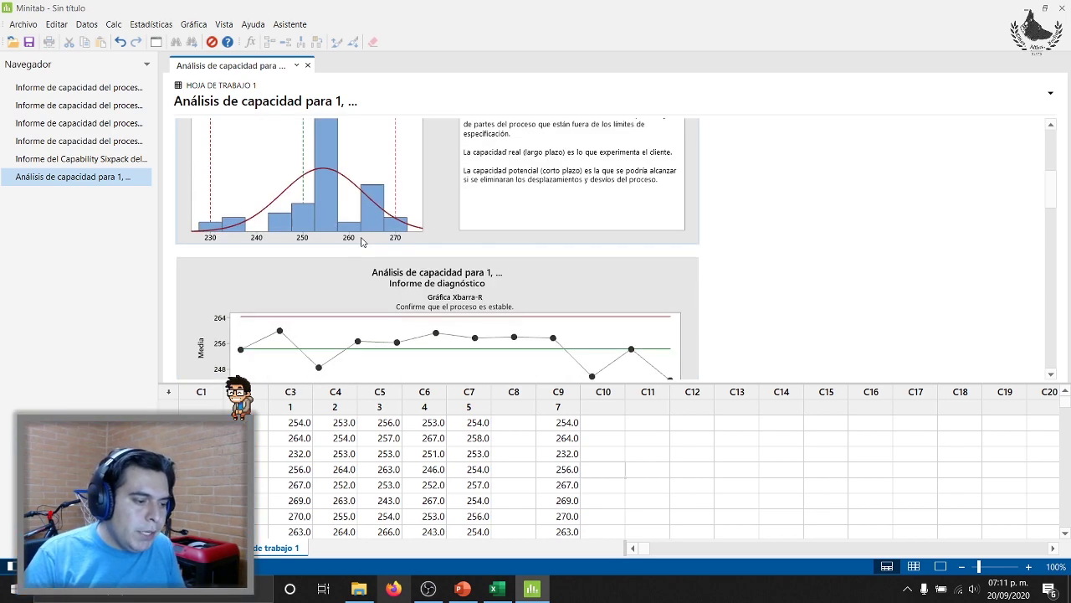
pyautogui.scroll(-8, 442, 265)
pyautogui.scroll(1, 581, 207)
pyautogui.scroll(1, 586, 218)
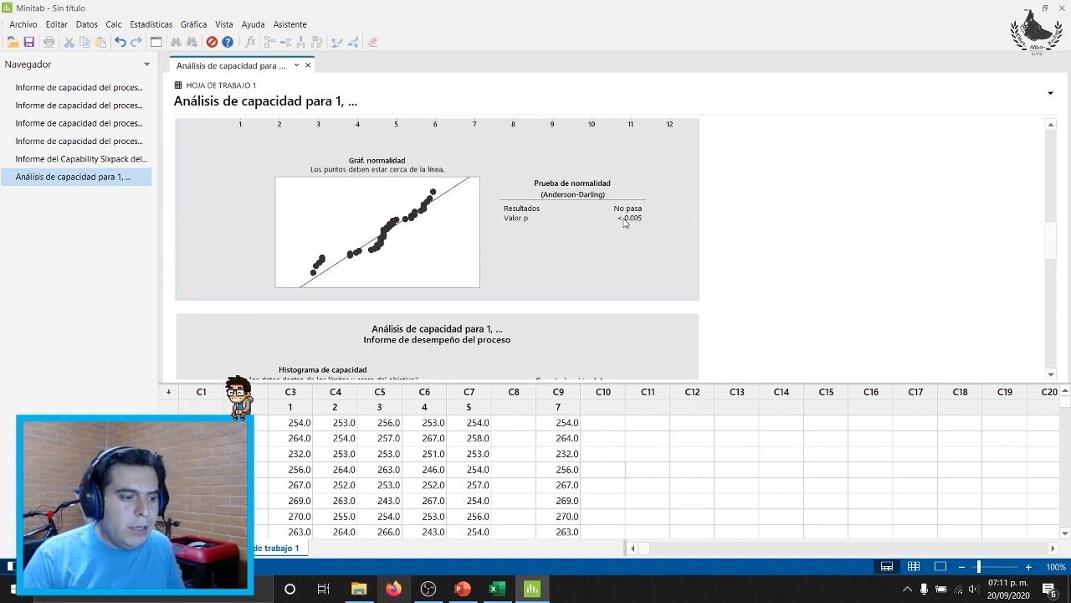
pyautogui.scroll(-5, 634, 219)
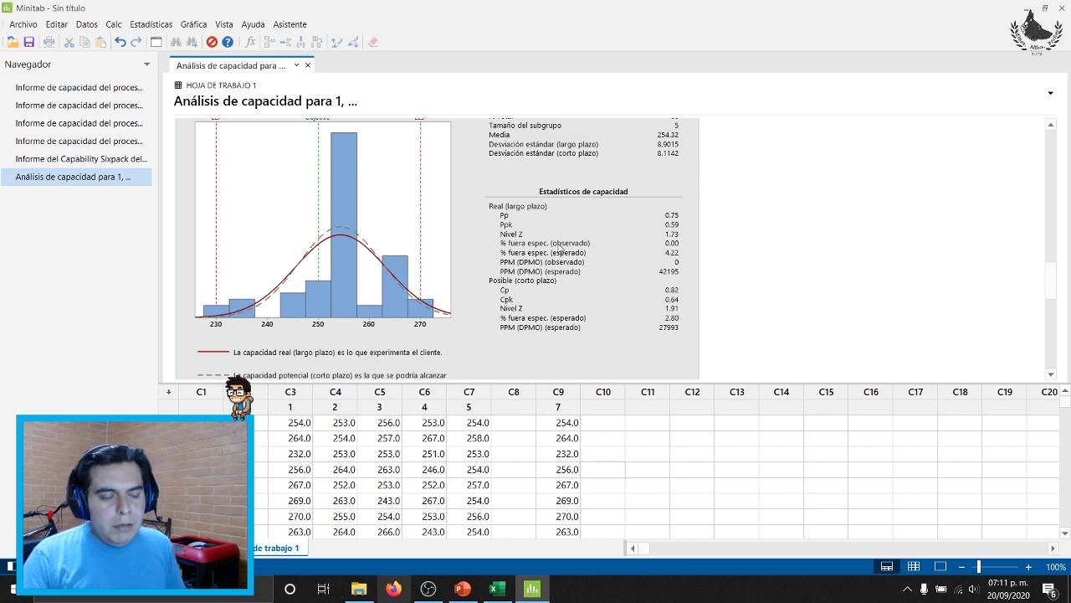
pyautogui.scroll(-10, 561, 251)
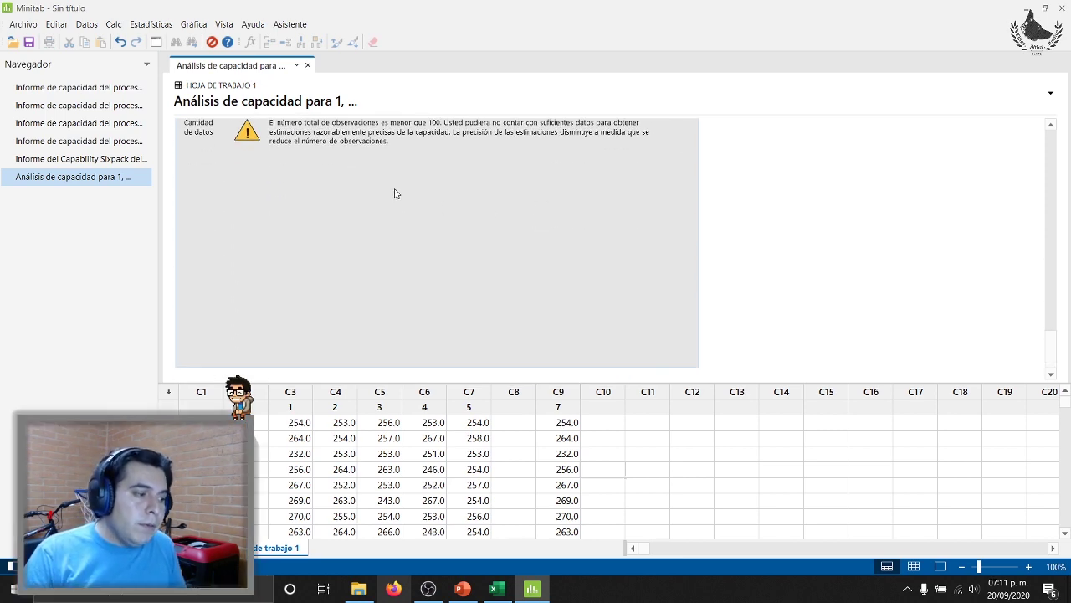
pyautogui.scroll(10, 397, 193)
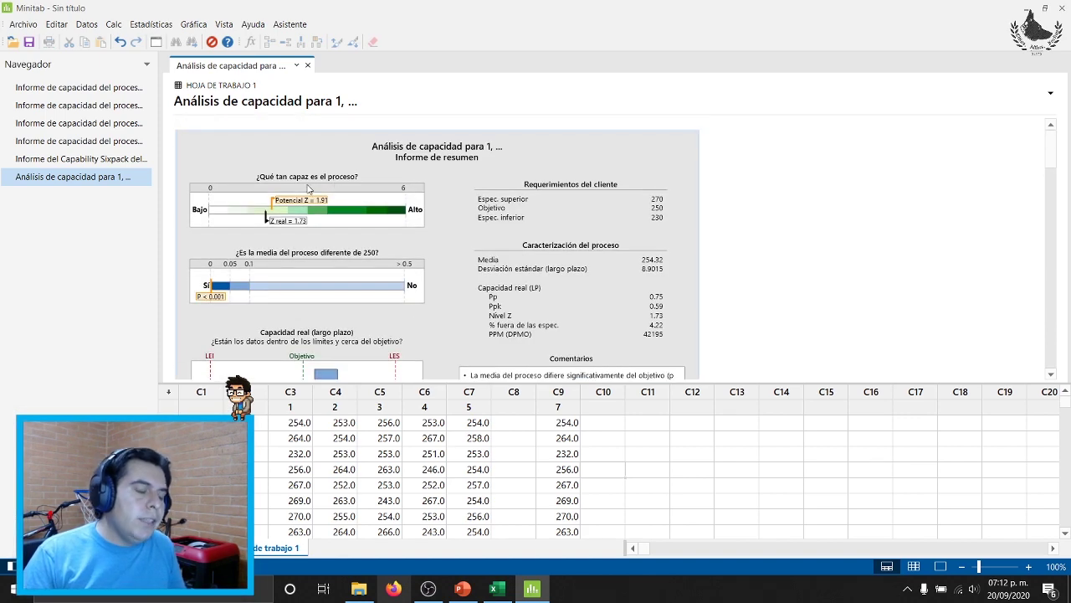